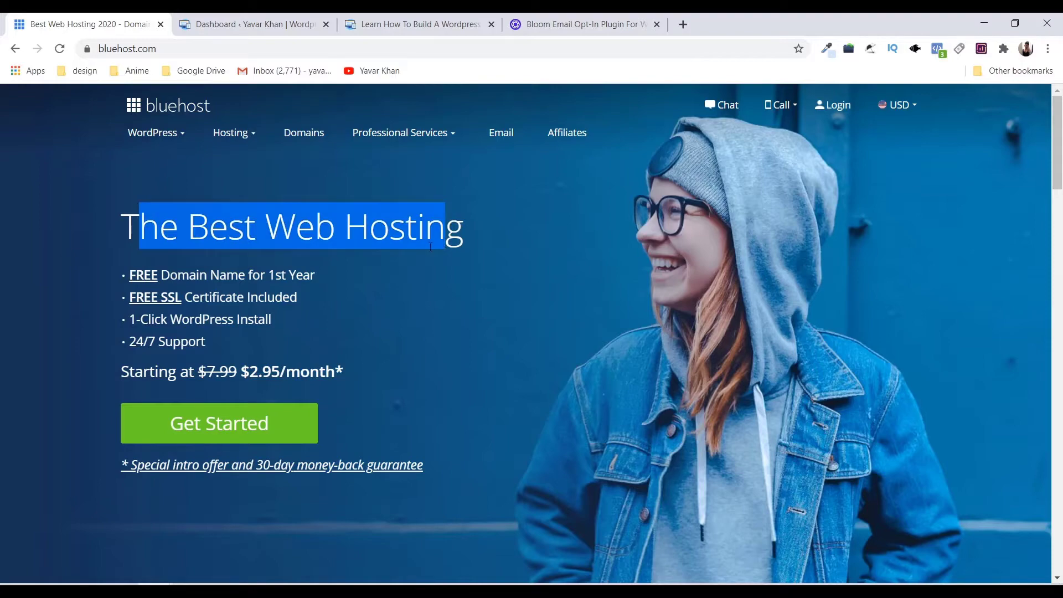
# - Open the tutorial post about removing backgrounds from images from the website's recent tutorials
pyautogui.click(249, 23)
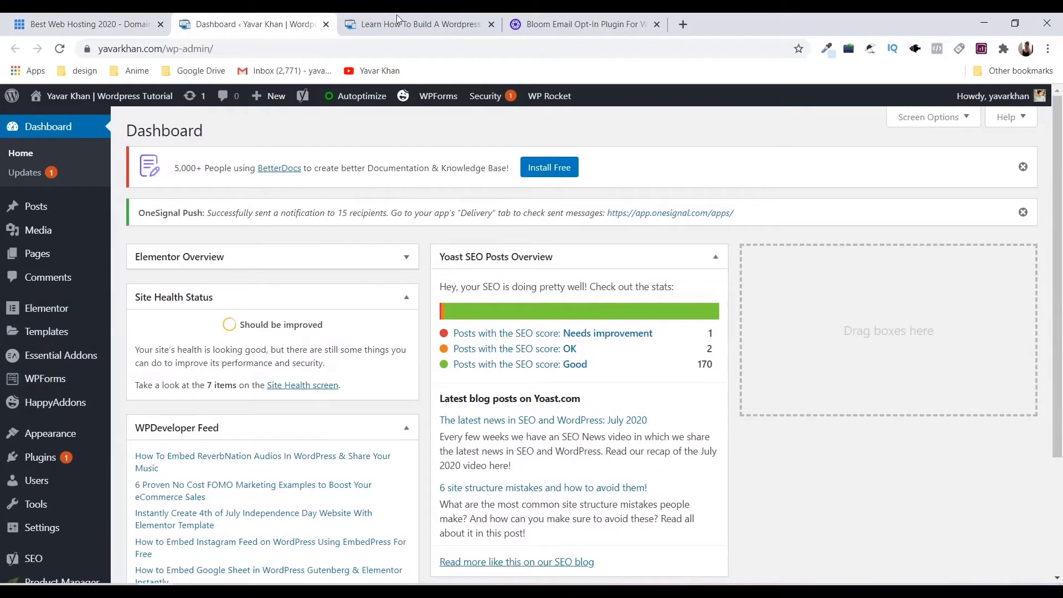
pyautogui.click(413, 24)
pyautogui.scroll(-5, 508, 279)
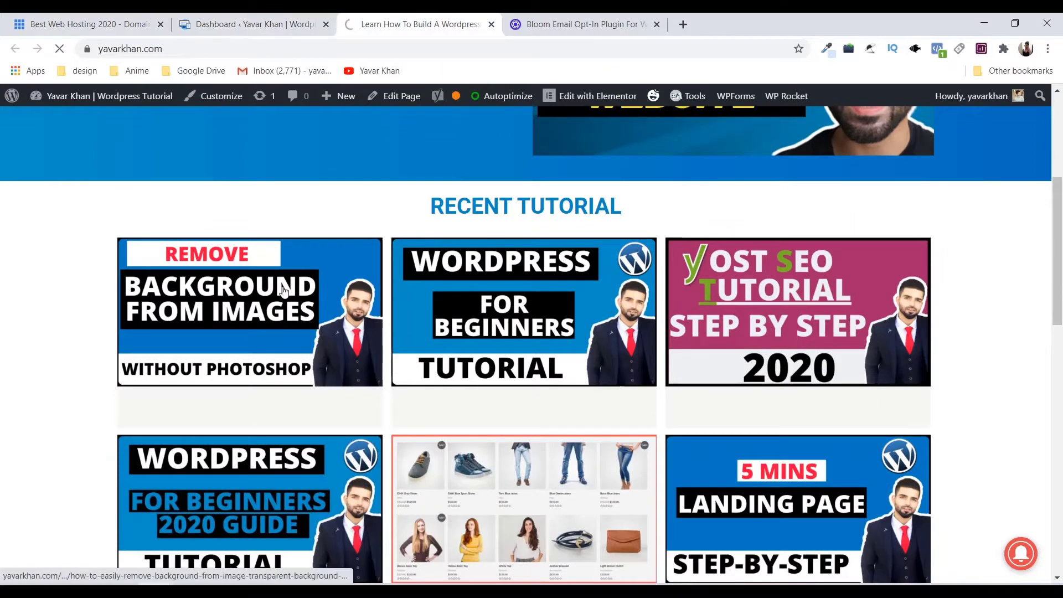
pyautogui.click(242, 298)
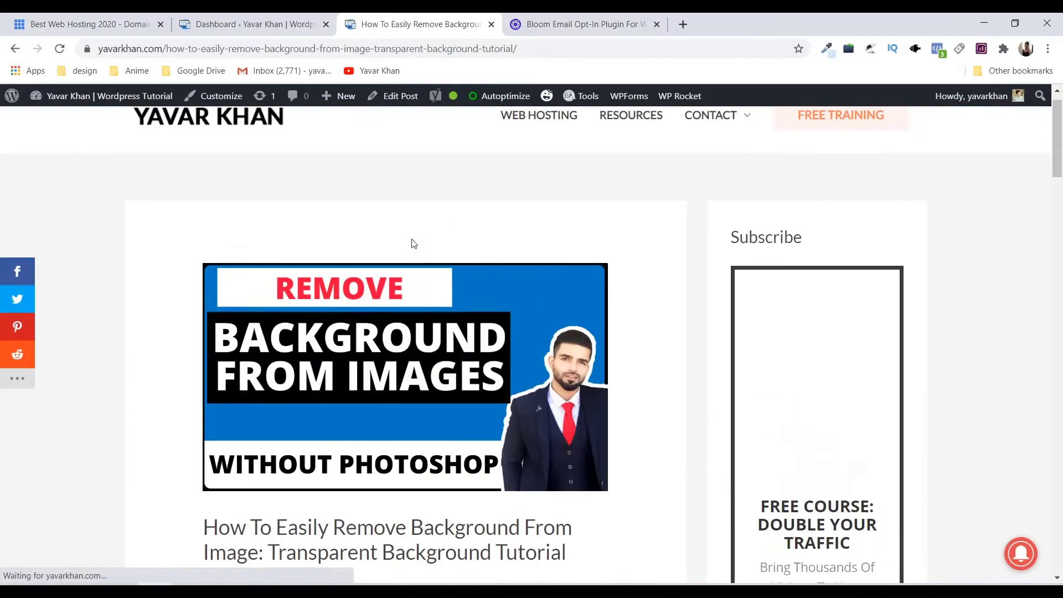
# - Examine the email opt-in forms placed in the tutorial post's sidebar and in the site's footer
pyautogui.scroll(1, 421, 244)
pyautogui.scroll(-6, 554, 255)
pyautogui.scroll(6, 648, 260)
pyautogui.scroll(-2, 761, 310)
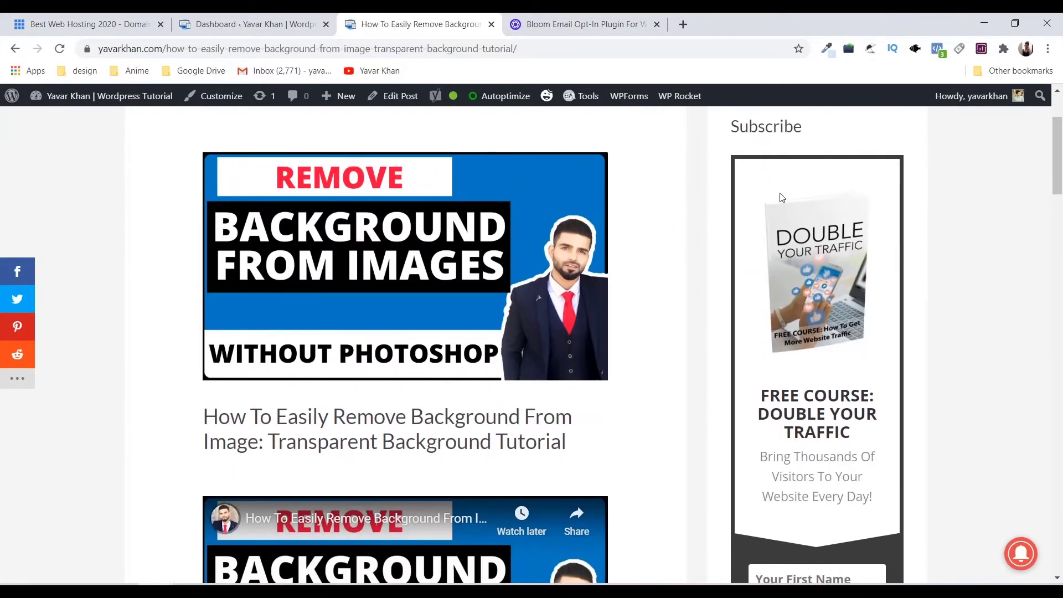
pyautogui.scroll(-5, 911, 271)
pyautogui.scroll(-8, 842, 280)
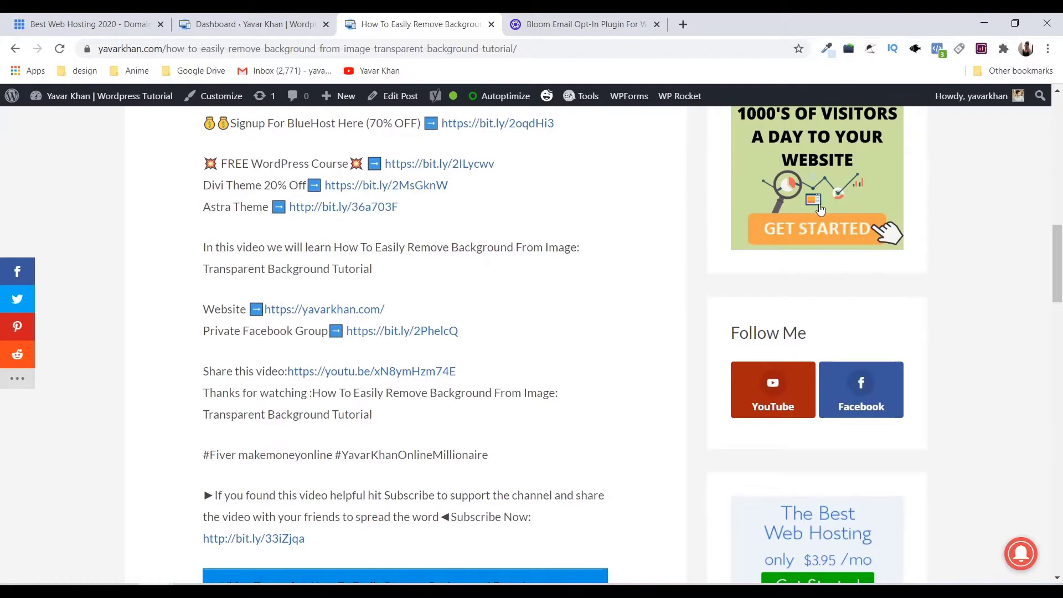
pyautogui.scroll(-20, 817, 218)
pyautogui.scroll(-11, 719, 236)
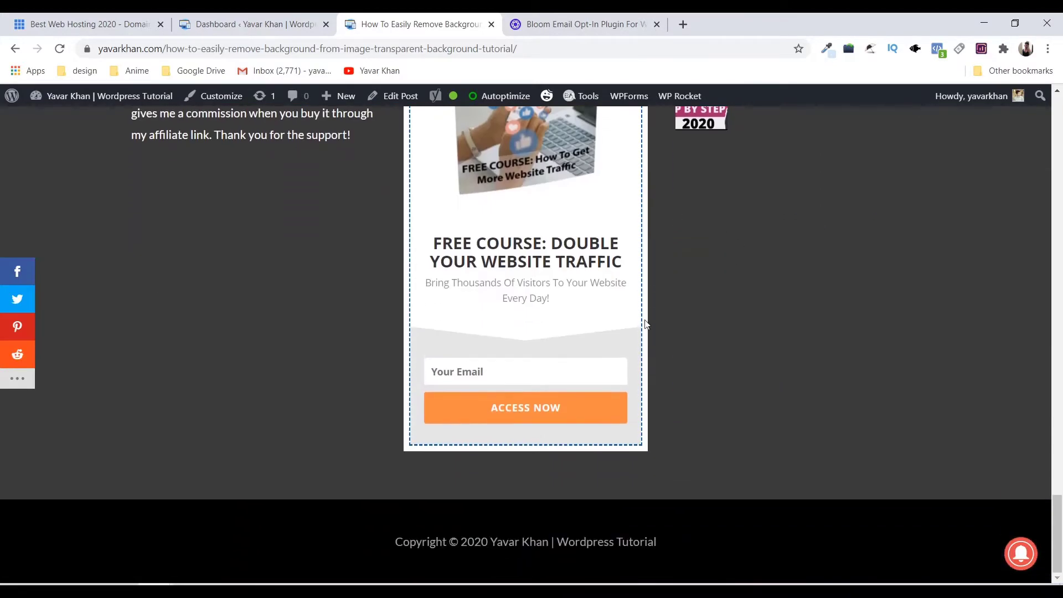
pyautogui.scroll(18, 645, 320)
pyautogui.scroll(-11, 636, 356)
pyautogui.scroll(-5, 539, 316)
pyautogui.scroll(15, 572, 360)
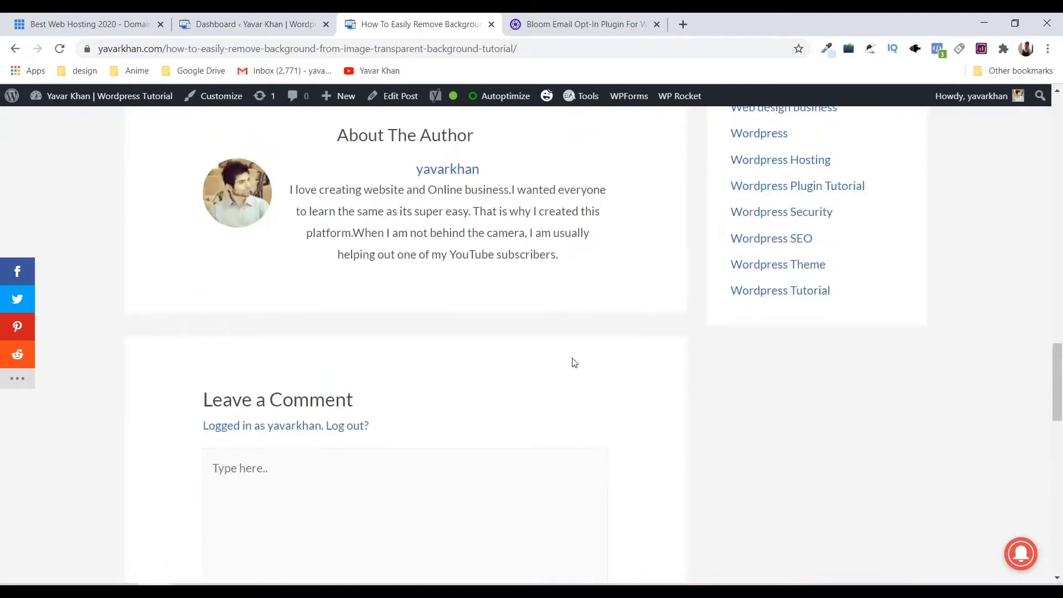
# - Open the Bloom optin forms page in the WordPress dashboard and review the active optins
pyautogui.click(299, 18)
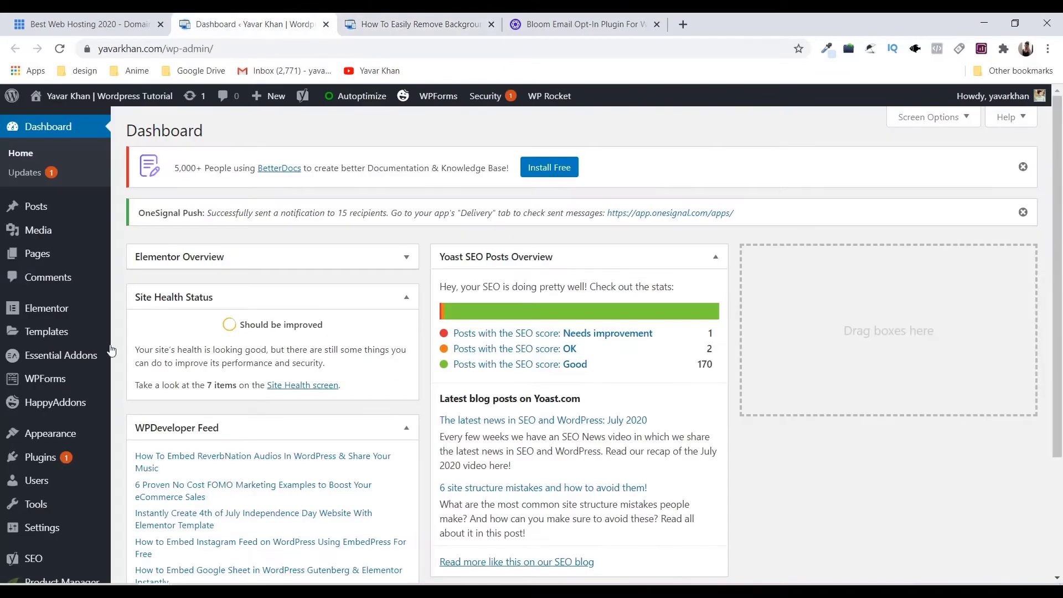
pyautogui.scroll(-3, 110, 352)
pyautogui.click(37, 494)
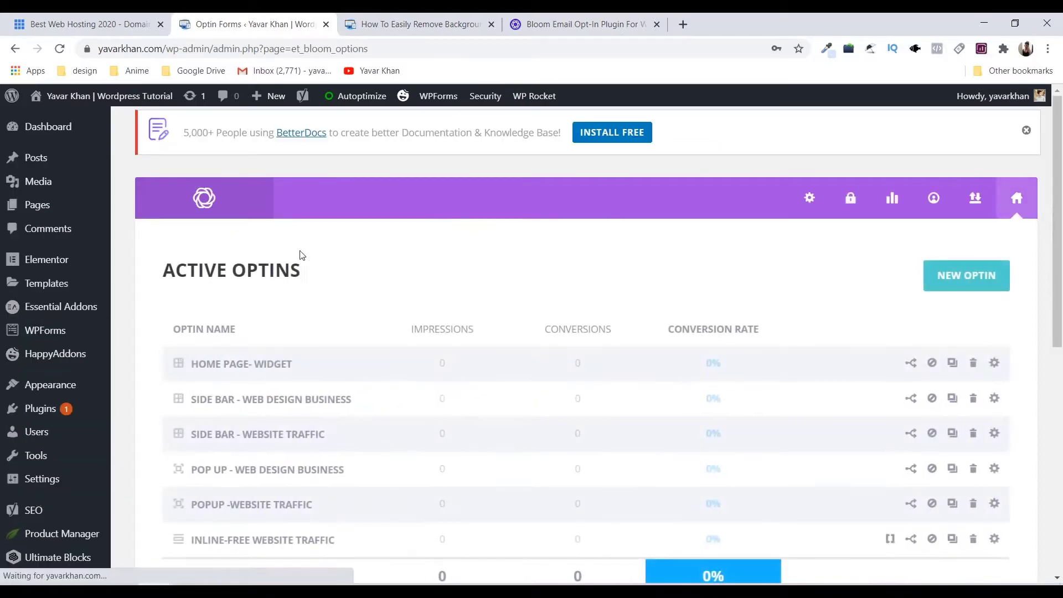
pyautogui.scroll(-3, 327, 287)
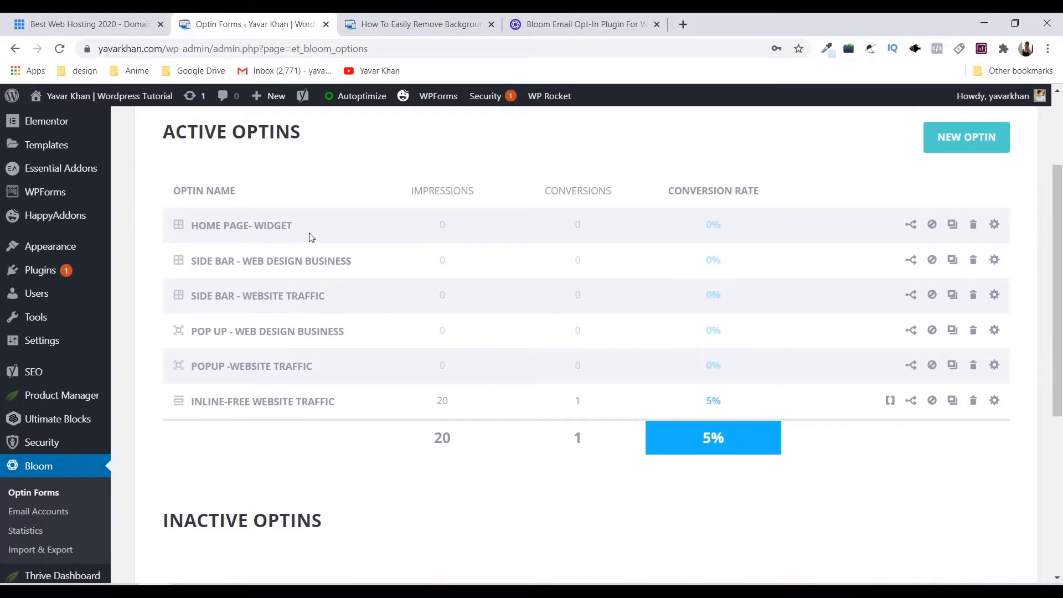
# - View the pop-up opt-in on the tutorial post, close it, and look over the post's sidebar form
pyautogui.click(421, 24)
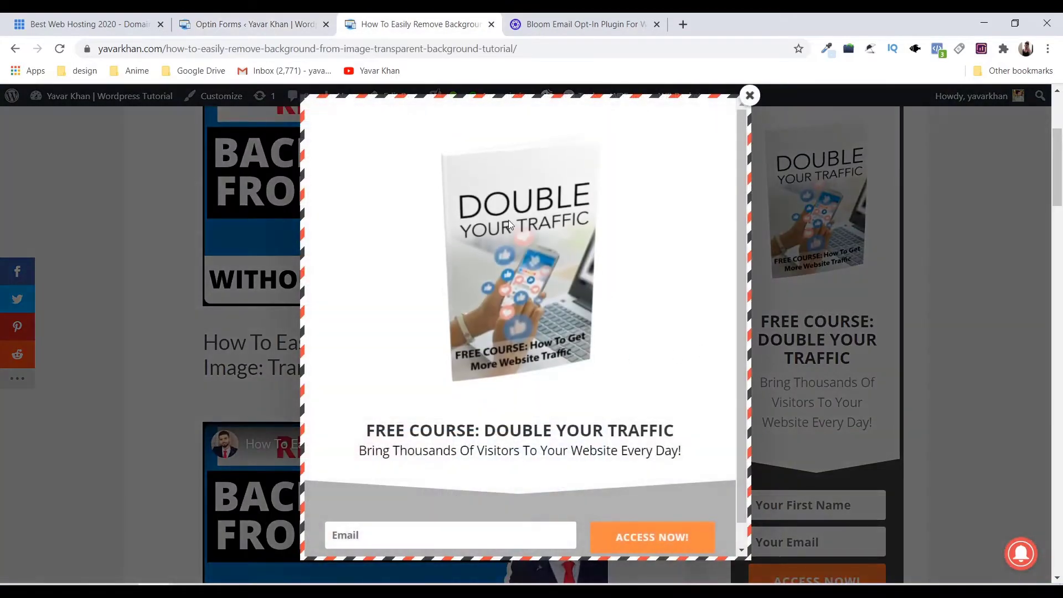
pyautogui.scroll(-1, 494, 348)
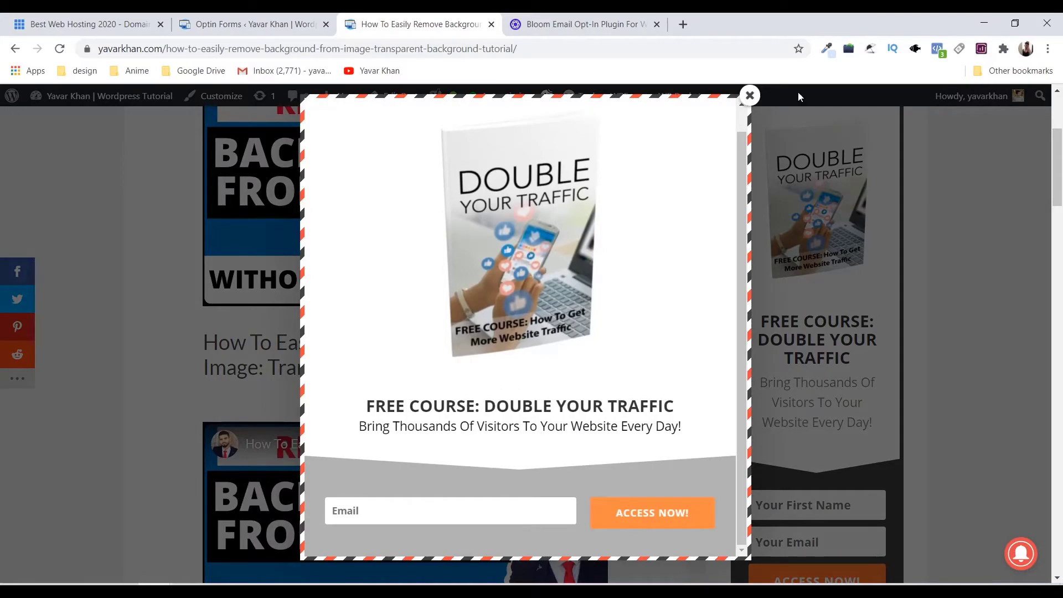
pyautogui.click(750, 96)
pyautogui.scroll(-15, 821, 443)
pyautogui.scroll(16, 774, 449)
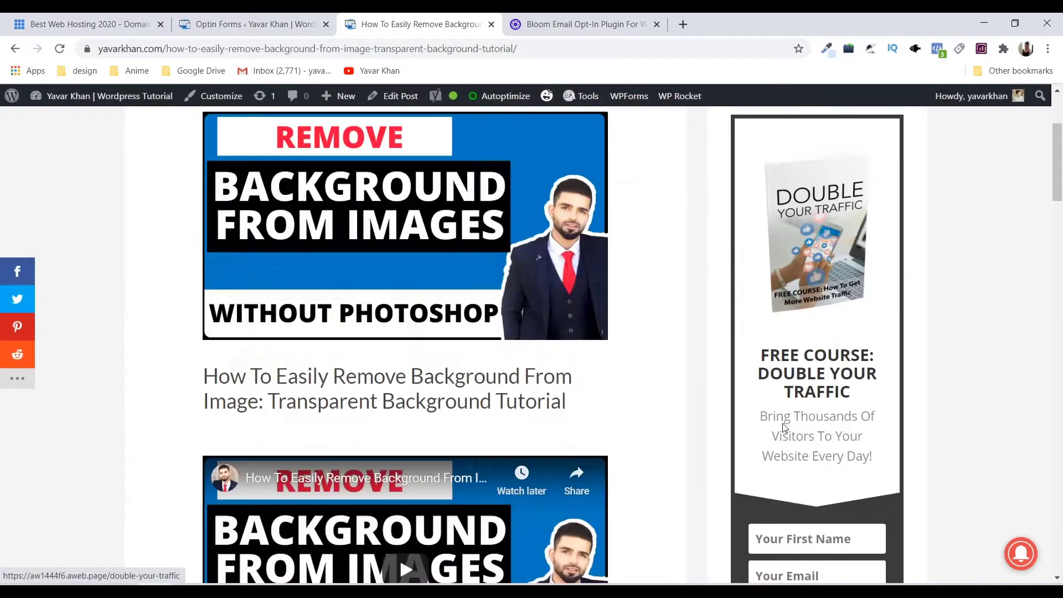
pyautogui.scroll(3, 784, 428)
# - Return to the Bloom optin forms page and review the active optins' impressions and conversion rates
pyautogui.click(222, 24)
pyautogui.scroll(-5, 310, 390)
pyautogui.scroll(8, 526, 338)
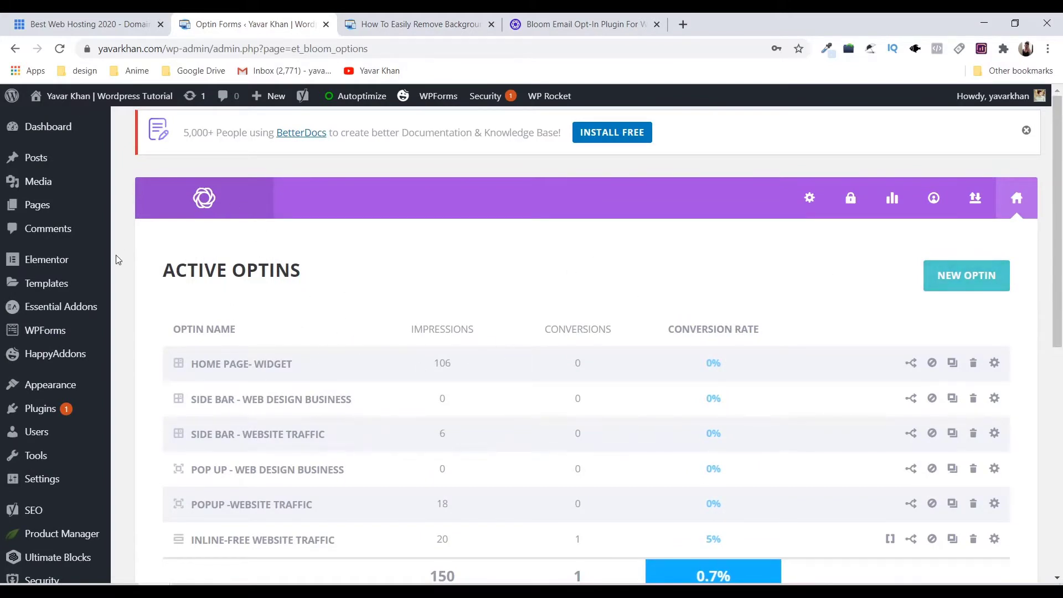
pyautogui.scroll(-2, 338, 276)
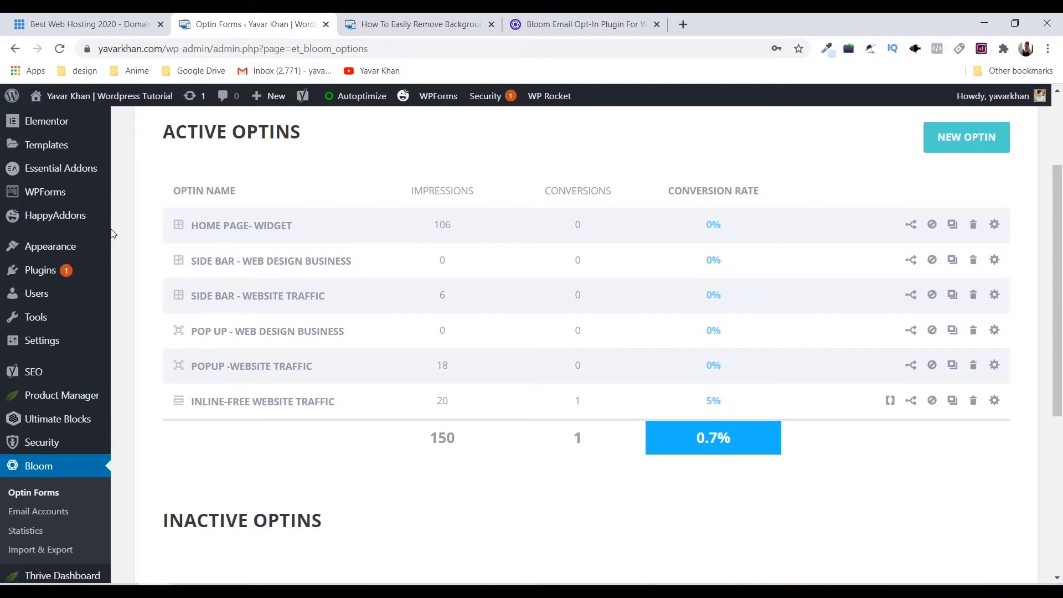
# - Review the Bloom plugin page on the Elegant Themes website, dismissing its notification request
pyautogui.click(572, 22)
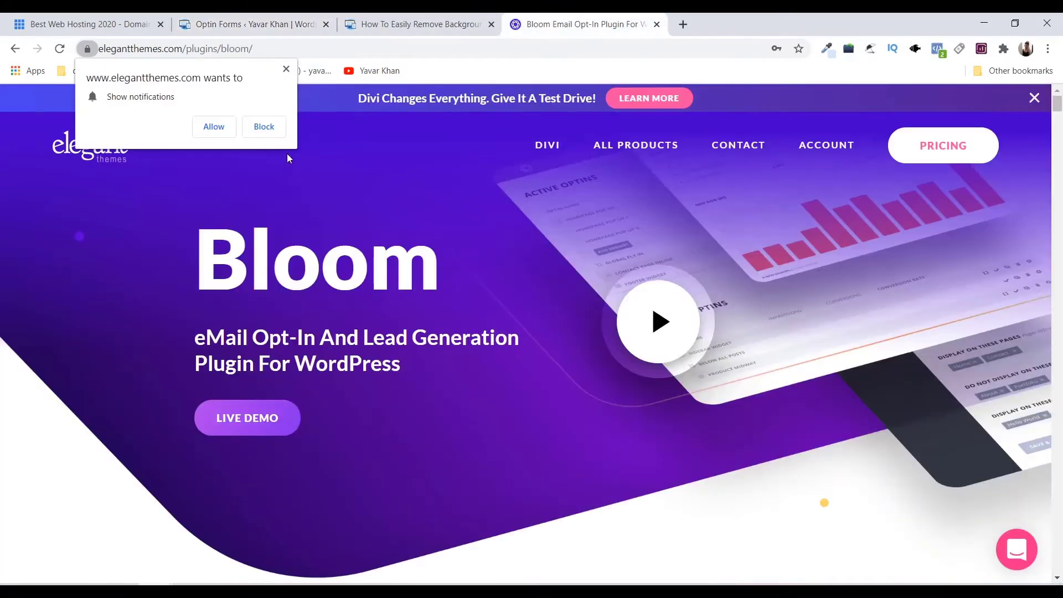
pyautogui.click(283, 70)
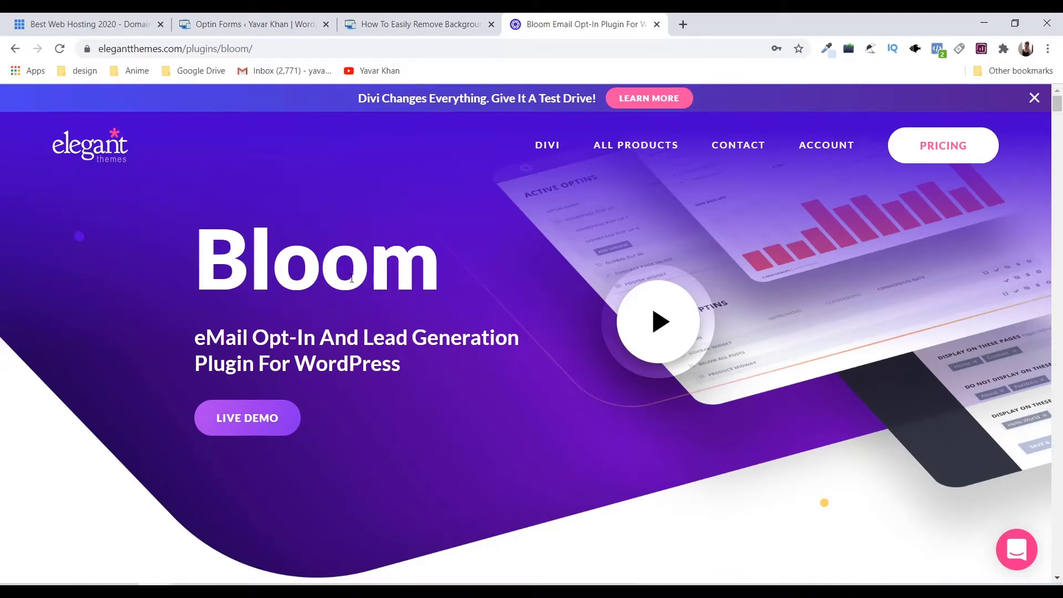
pyautogui.scroll(-4, 364, 296)
pyautogui.scroll(4, 350, 286)
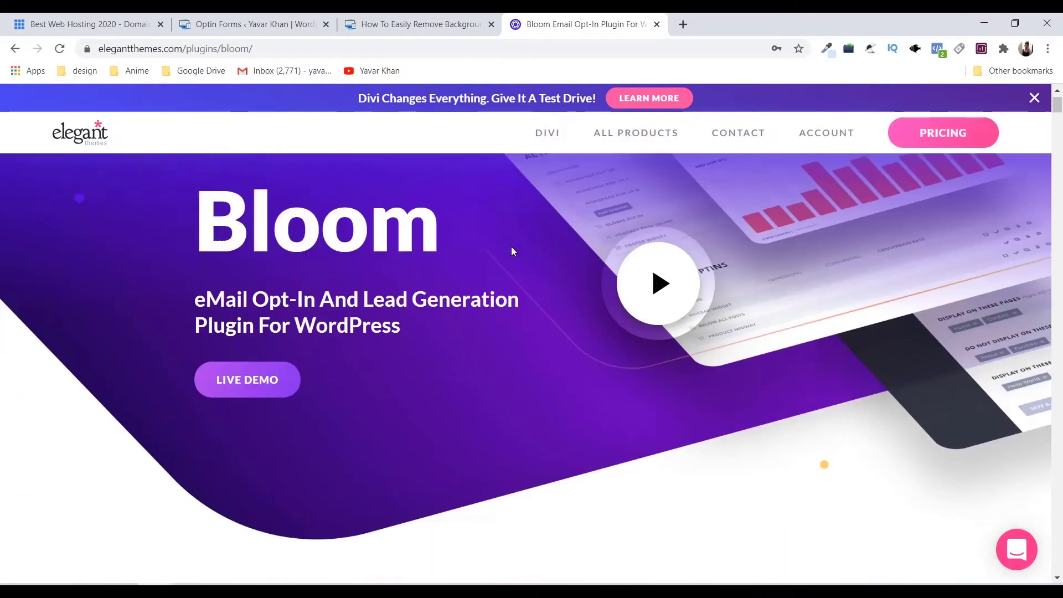
pyautogui.scroll(-8, 244, 323)
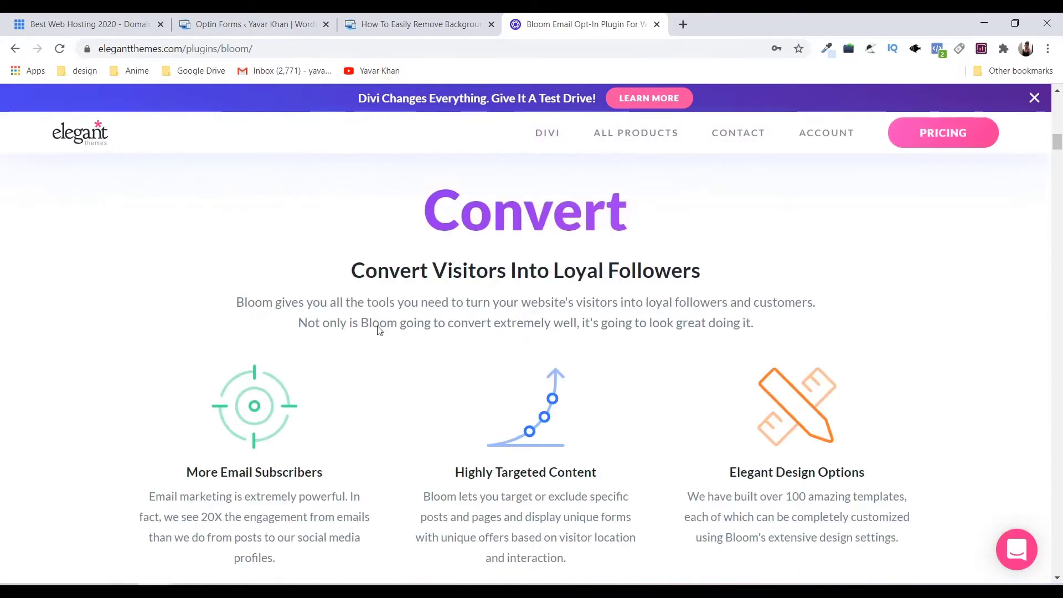
pyautogui.scroll(8, 380, 333)
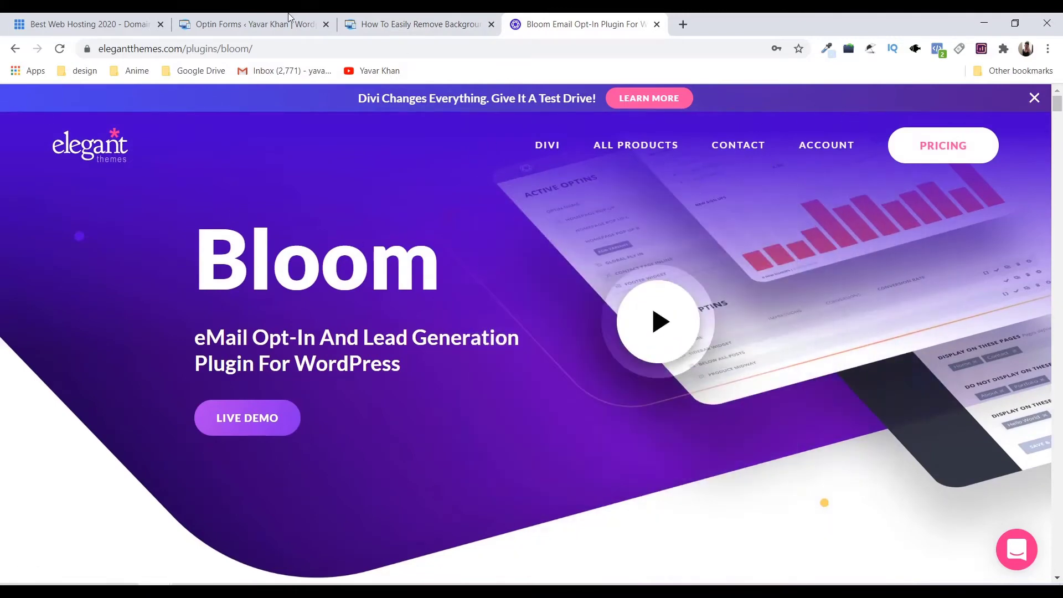
# - Create a new optin of the Pop Up type from the Bloom optin forms page in the WordPress dashboard
pyautogui.click(232, 24)
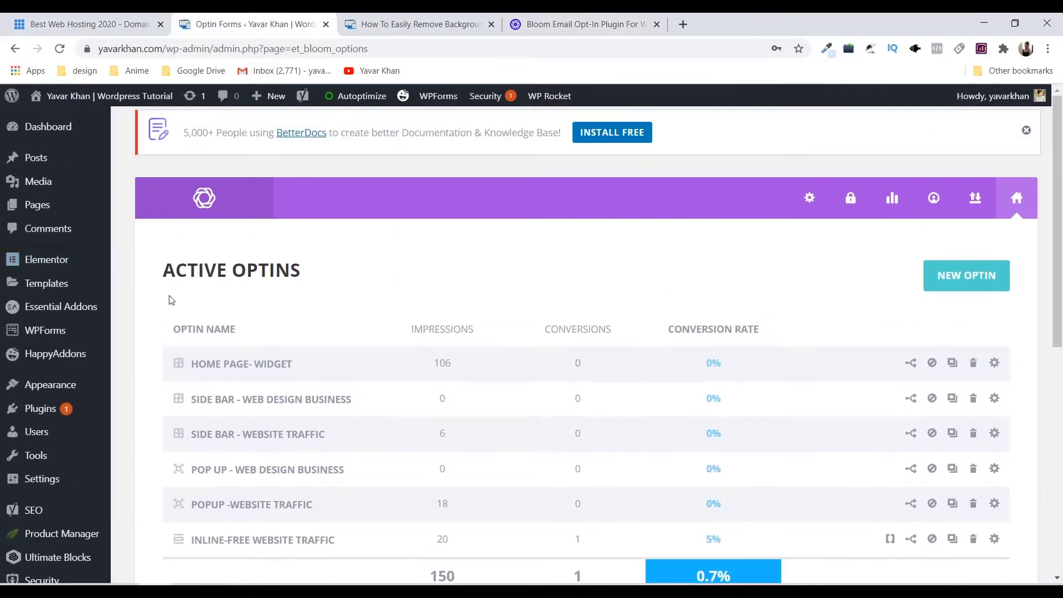
pyautogui.scroll(-5, 170, 299)
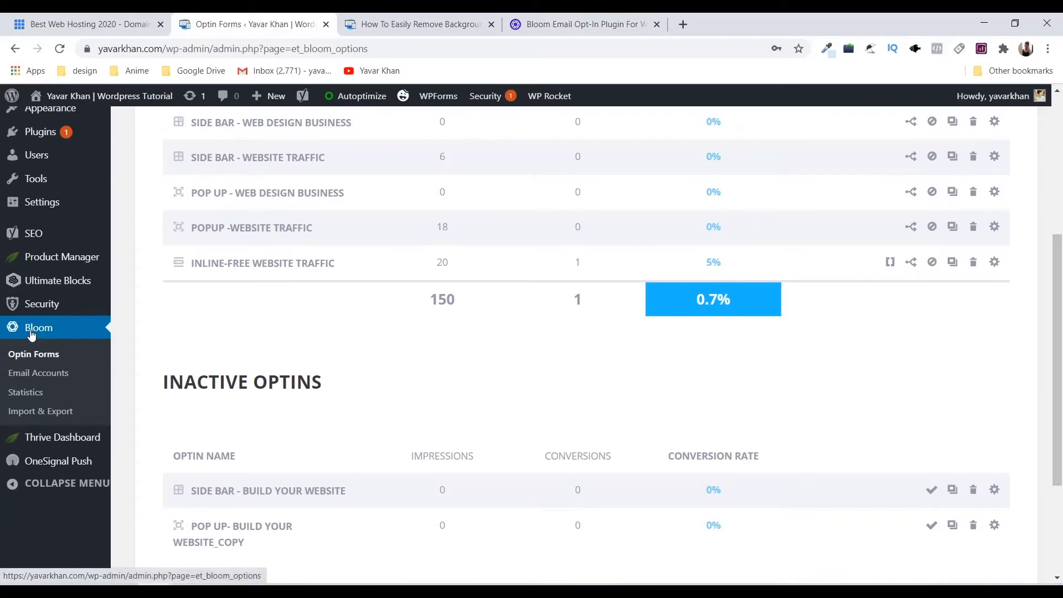
pyautogui.scroll(5, 500, 379)
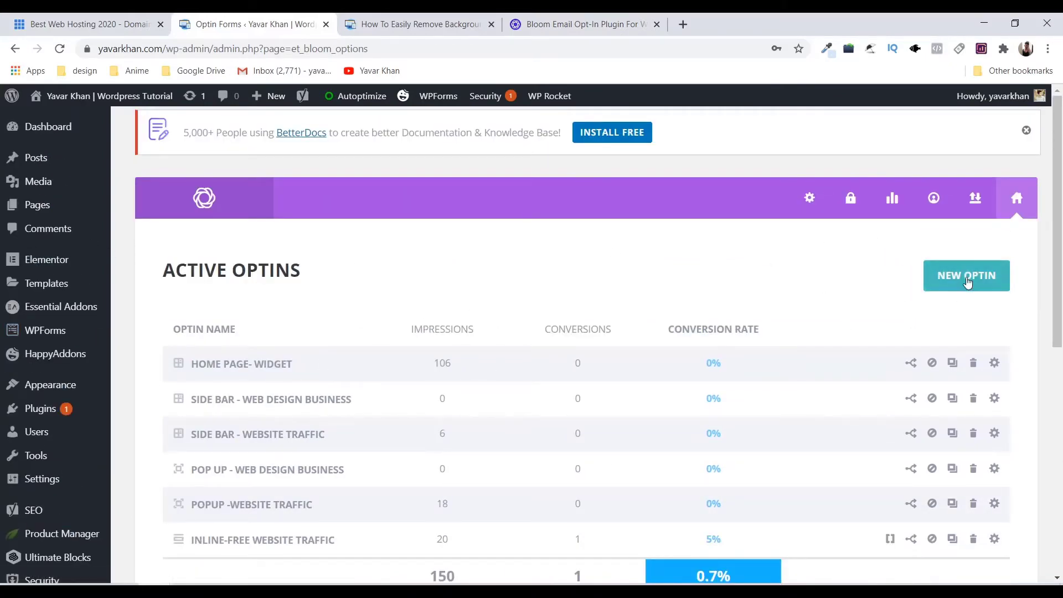
pyautogui.scroll(-5, 56, 515)
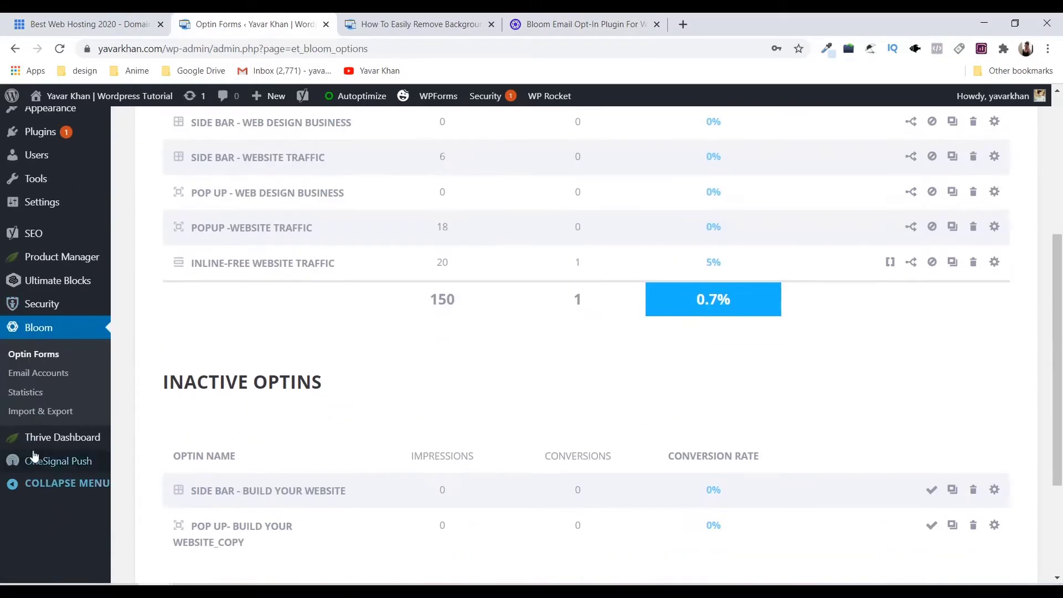
pyautogui.scroll(5, 315, 373)
pyautogui.click(961, 275)
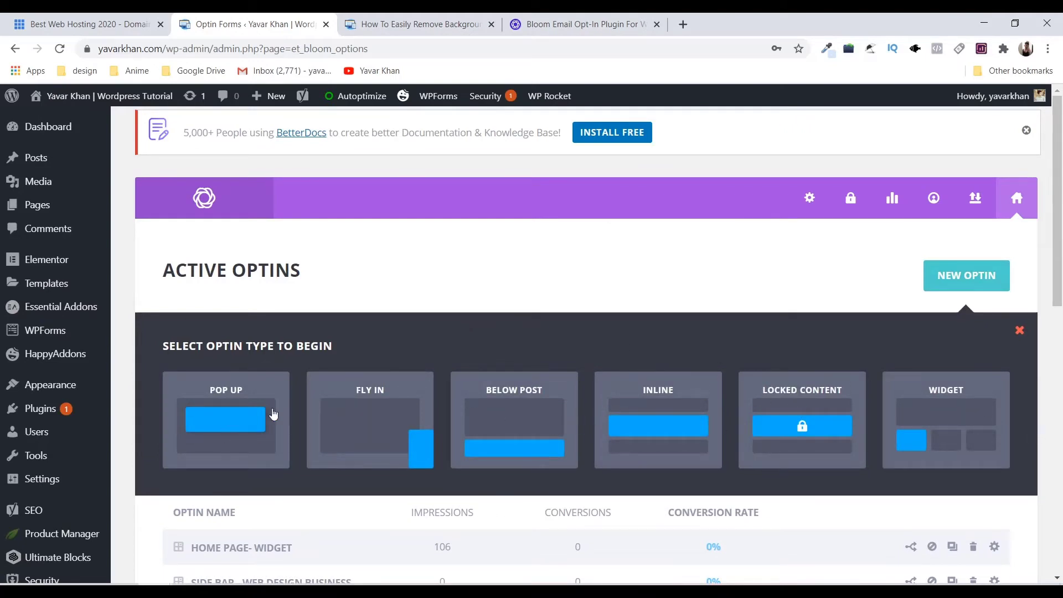
pyautogui.click(243, 413)
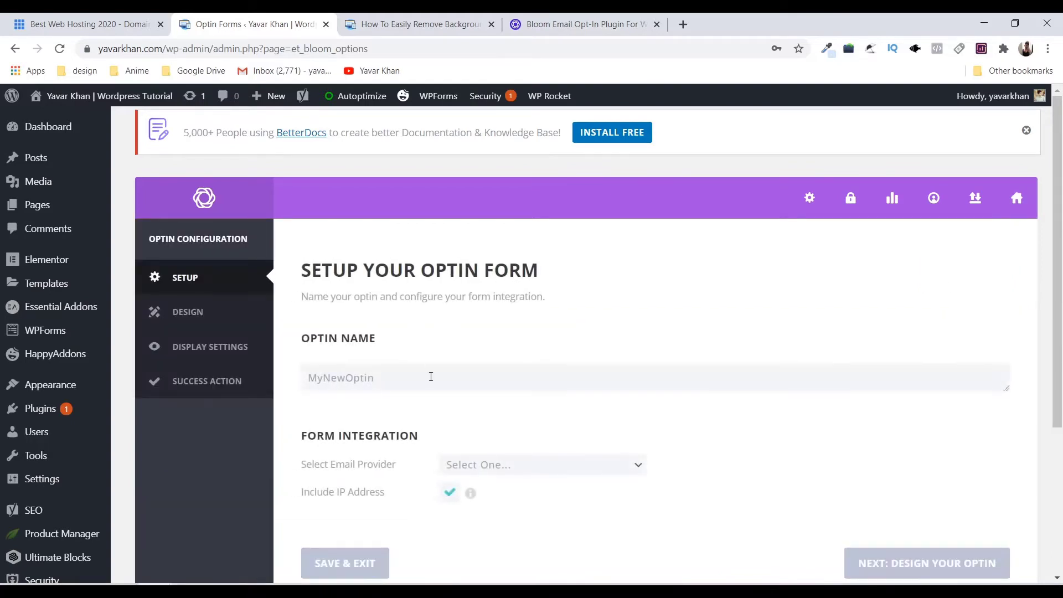
# - Examine the optin name field and the email providers available for the new pop-up's form integration
pyautogui.moveTo(427, 374); pyautogui.dragTo(280, 374)
pyautogui.click(502, 473)
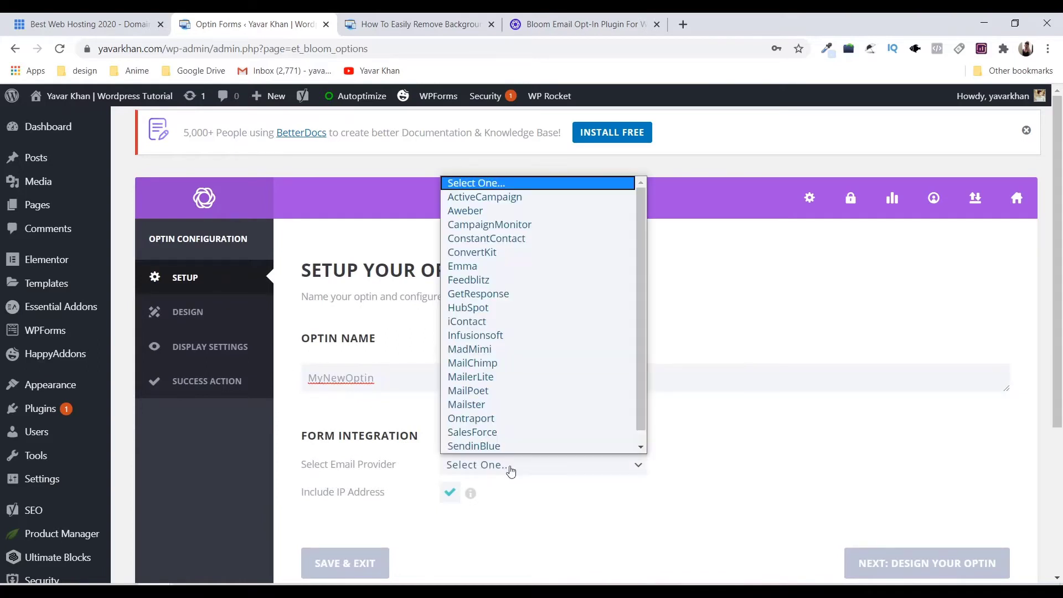
pyautogui.scroll(-1, 521, 221)
pyautogui.scroll(1, 524, 244)
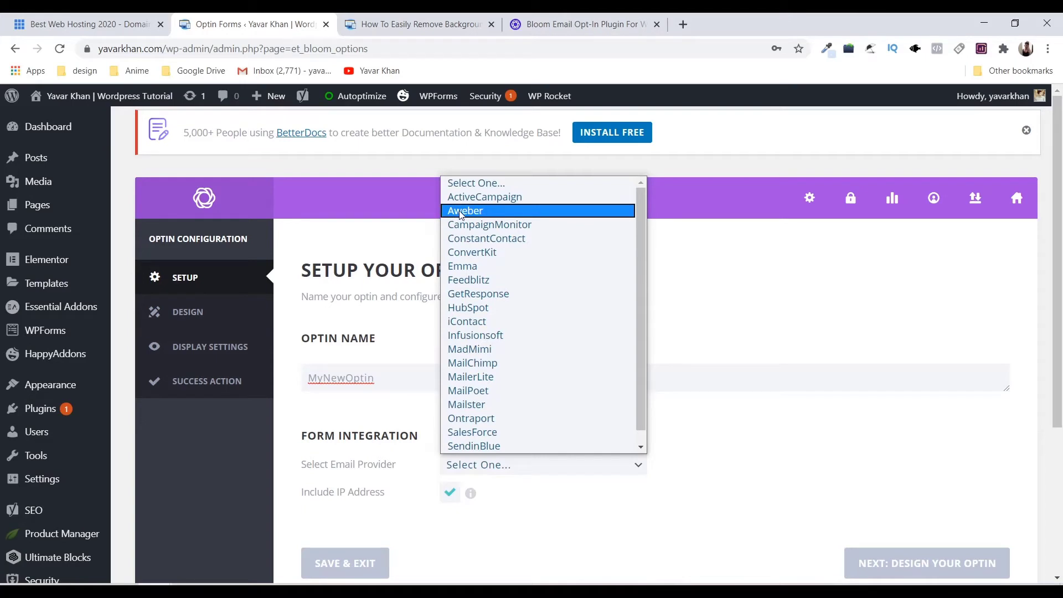
# - Open the Resources page of the website and look through its contents
pyautogui.click(483, 21)
pyautogui.click(646, 161)
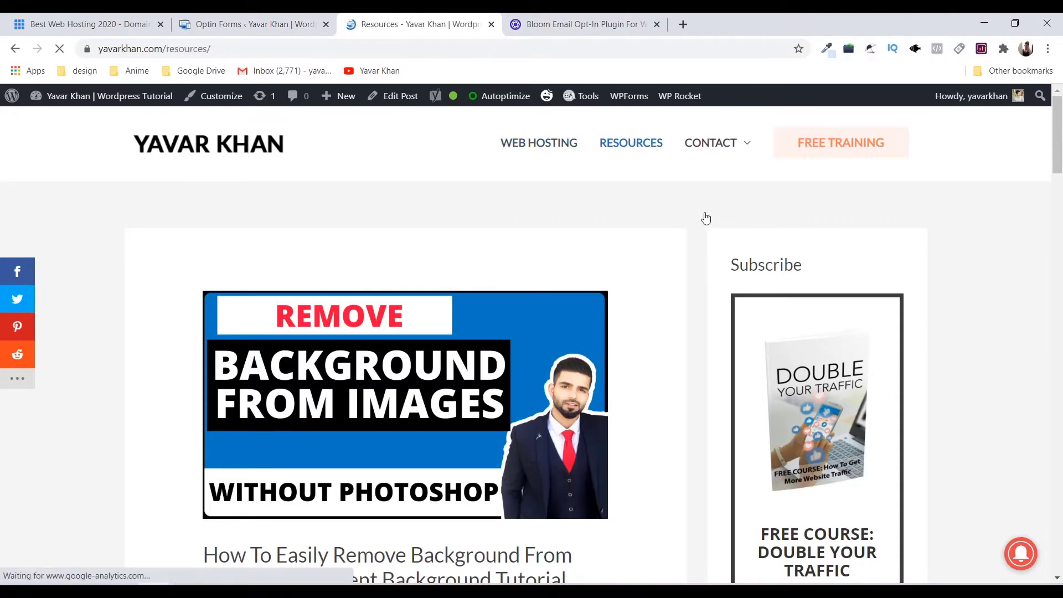
pyautogui.scroll(-20, 658, 216)
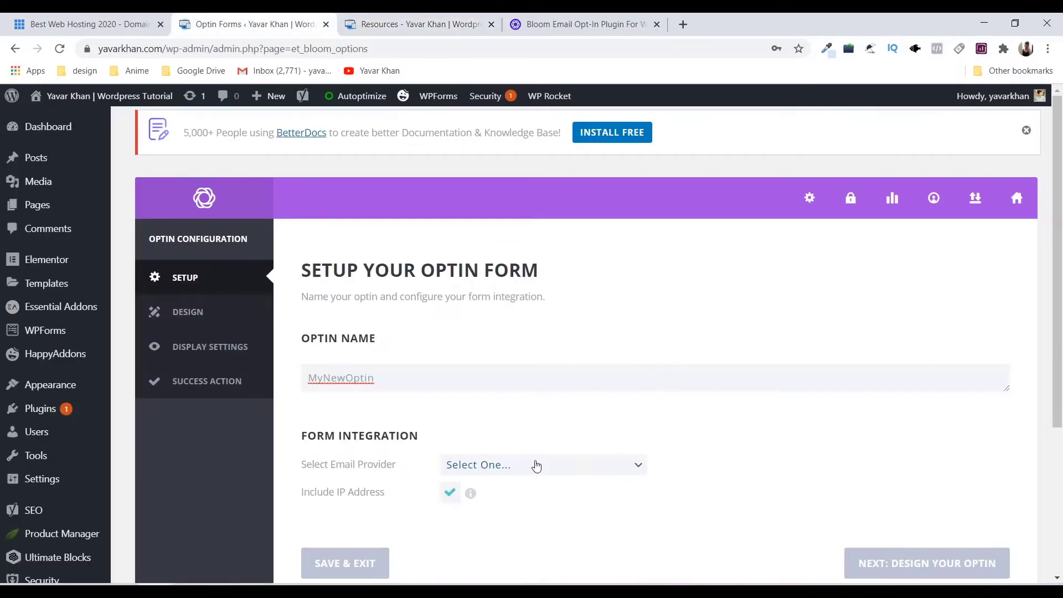
# - Return to the optin setup and proceed to the template selection, leaving the email provider unselected
pyautogui.click(522, 466)
pyautogui.click(582, 510)
pyautogui.scroll(-3, 904, 533)
pyautogui.click(918, 437)
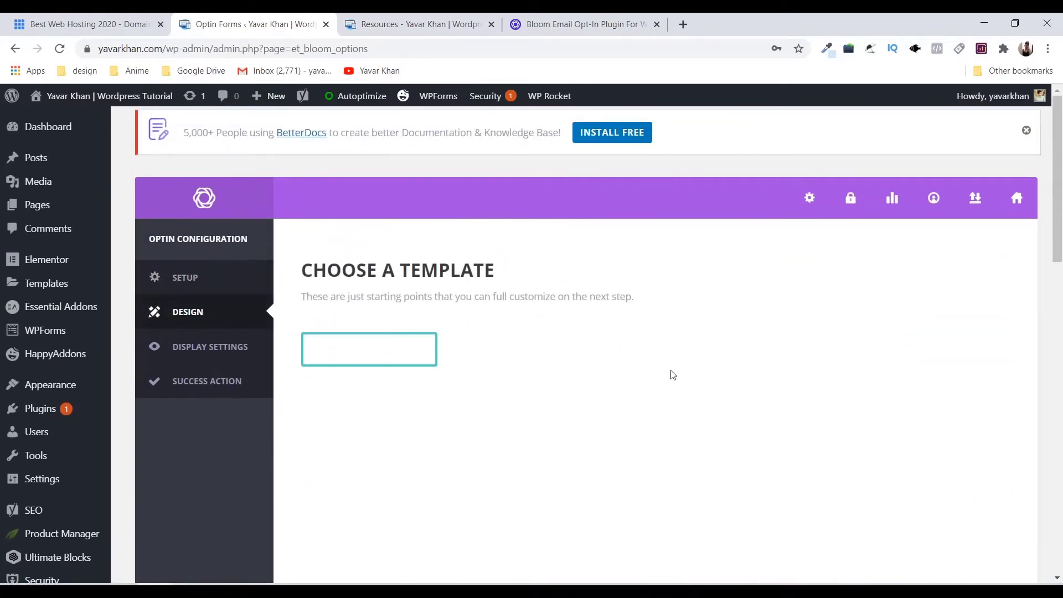
# - Look through the pop-up templates and select the light grey one with the blue circular document icon
pyautogui.scroll(-6, 655, 351)
pyautogui.scroll(6, 686, 349)
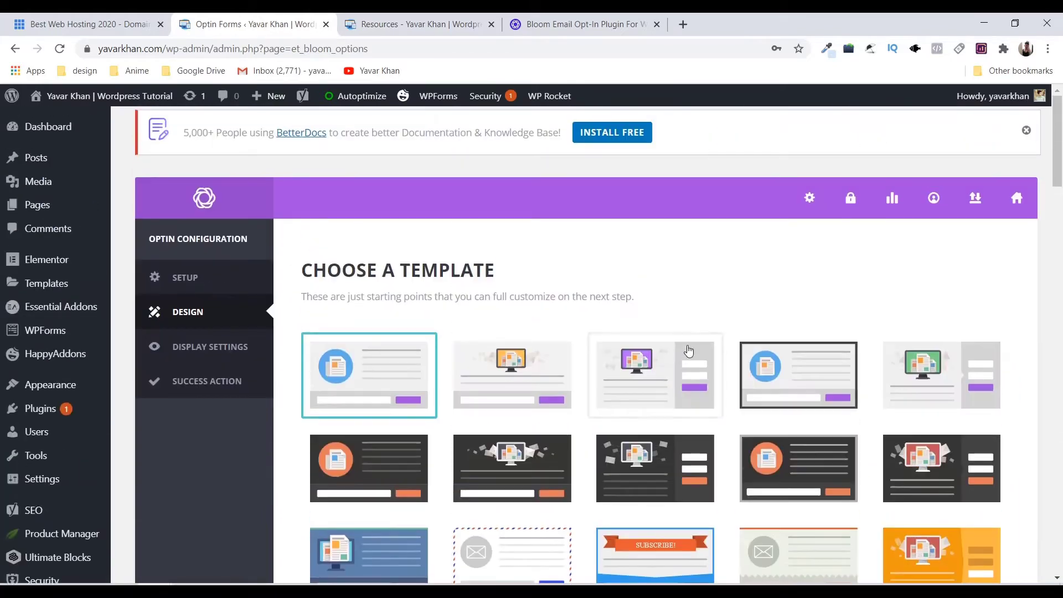
pyautogui.scroll(-5, 666, 294)
pyautogui.click(666, 294)
pyautogui.scroll(3, 666, 277)
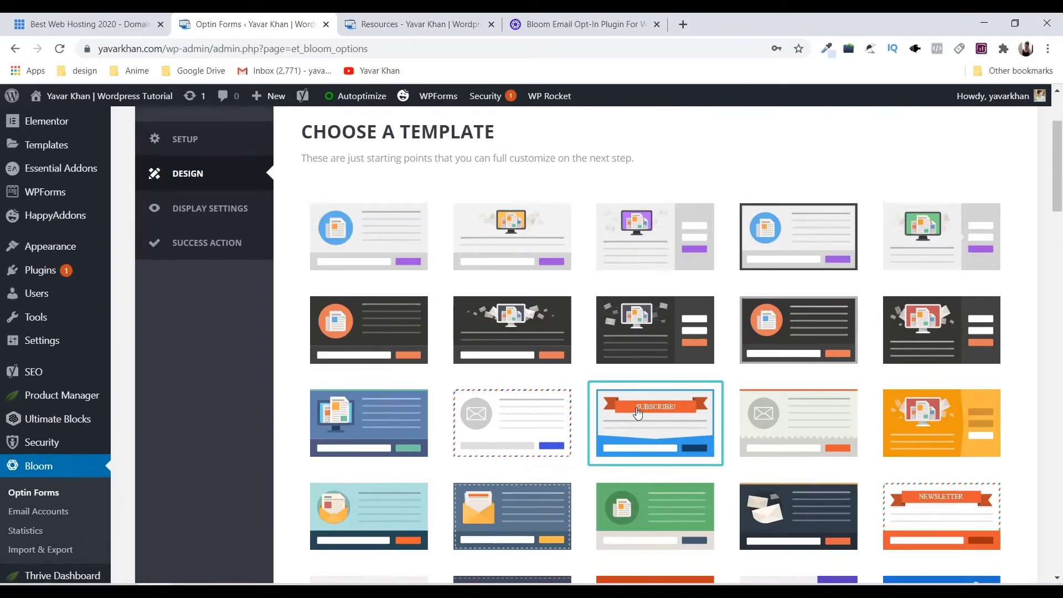
pyautogui.scroll(3, 511, 348)
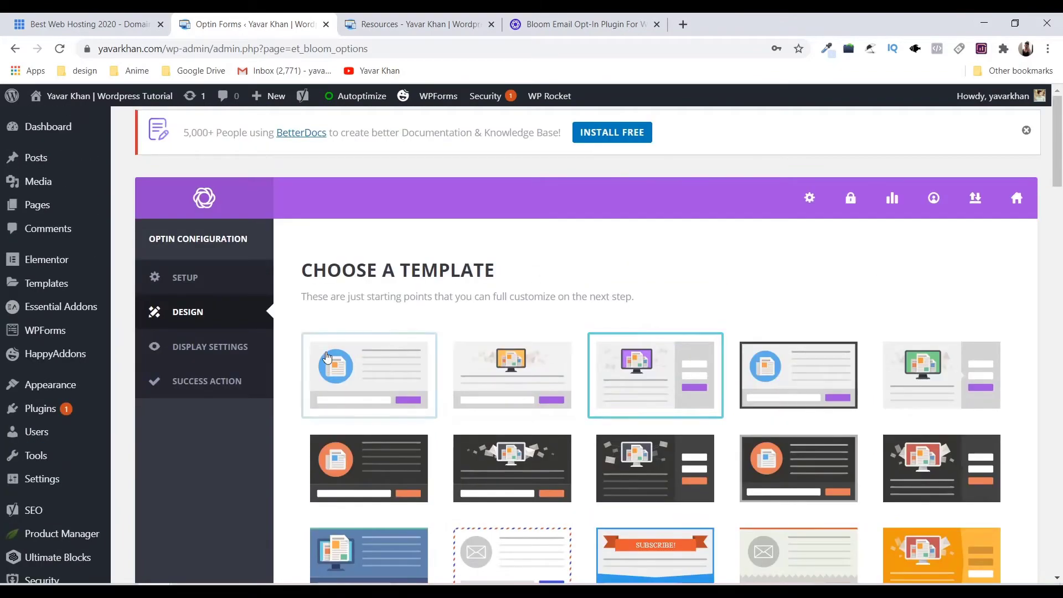
pyautogui.click(332, 360)
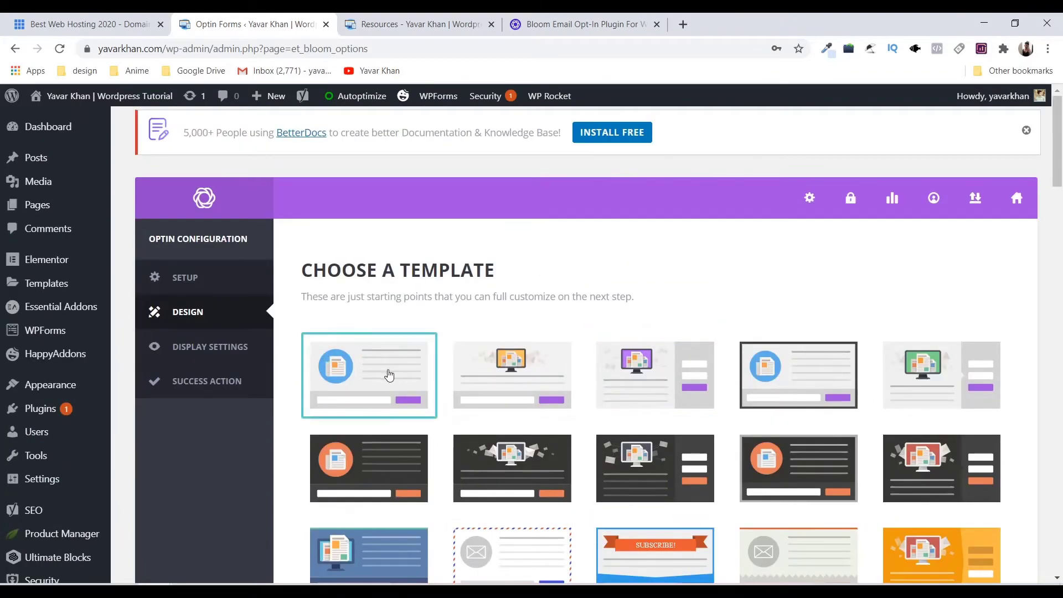
# - Proceed to customizing the selected template and preview the opt-in form with its default content
pyautogui.scroll(-20, 665, 443)
pyautogui.scroll(-5, 950, 492)
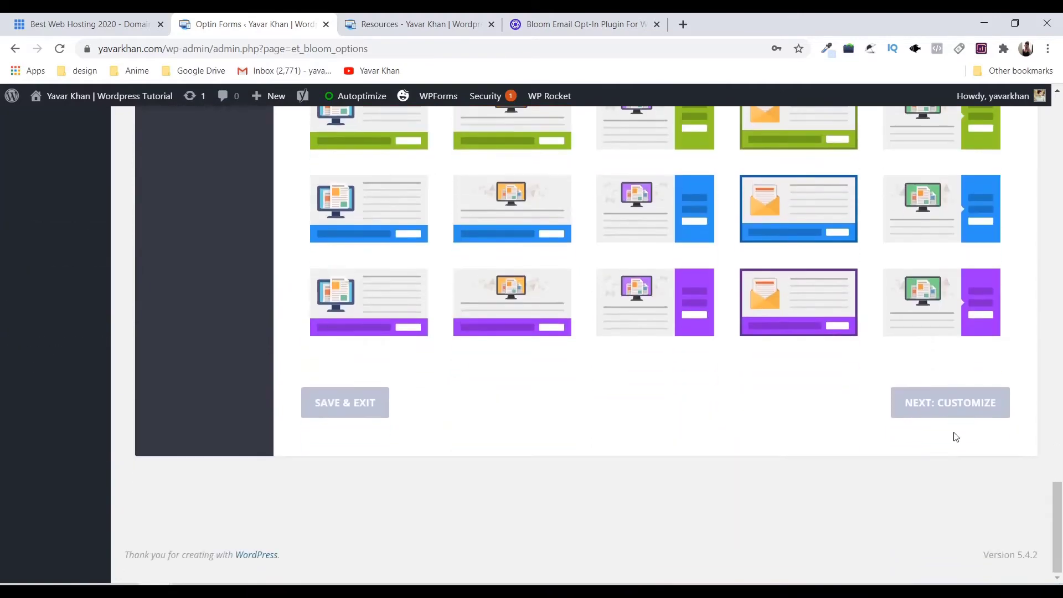
pyautogui.click(936, 402)
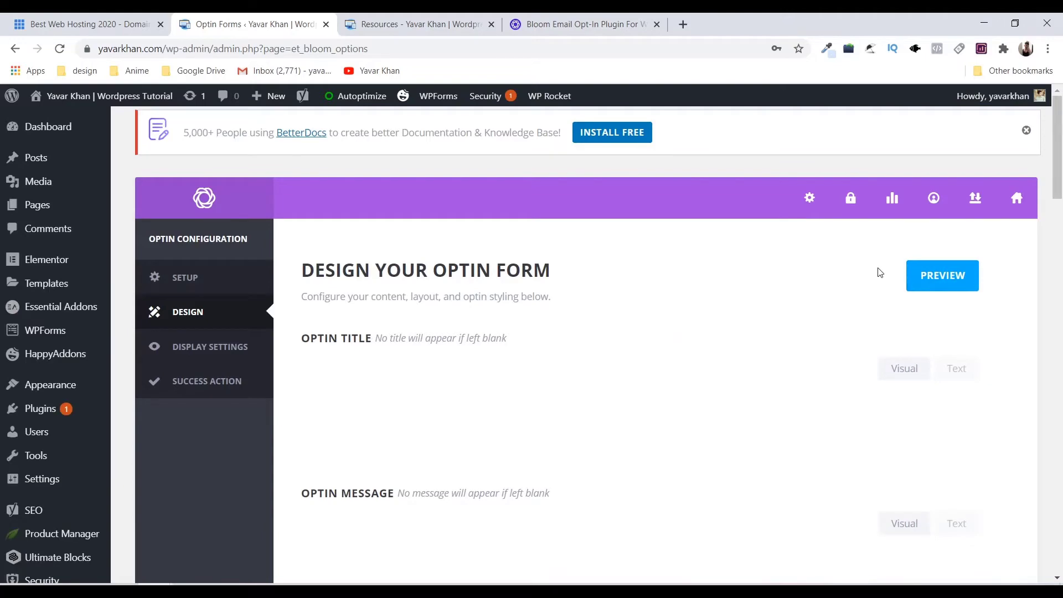
pyautogui.click(911, 276)
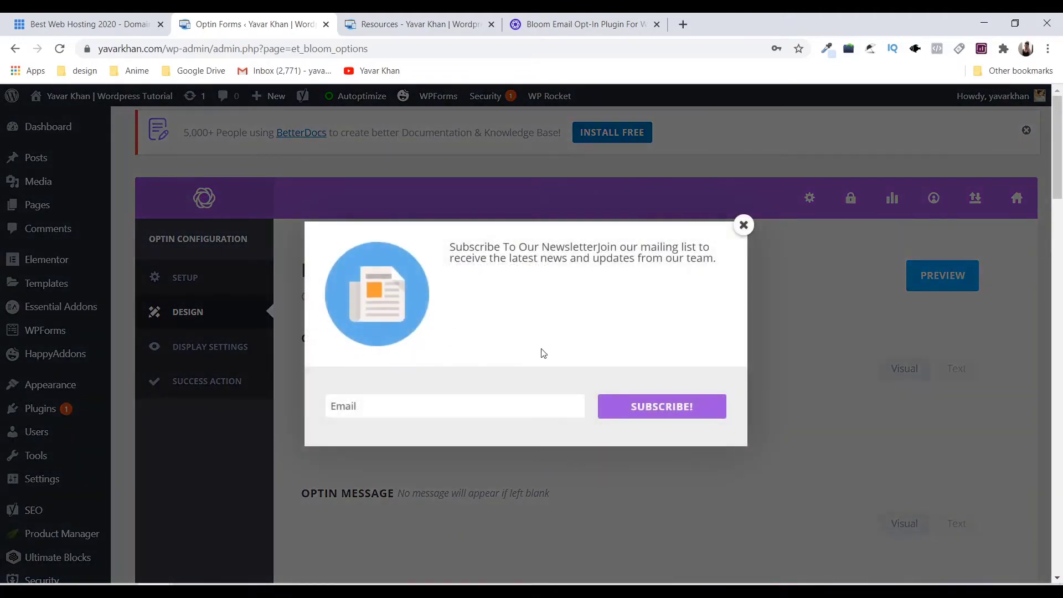
pyautogui.click(742, 225)
# - Change the optin title to "Subscribe To my website" and check the title and message in the pop-up preview
pyautogui.scroll(-4, 361, 333)
pyautogui.scroll(4, 396, 254)
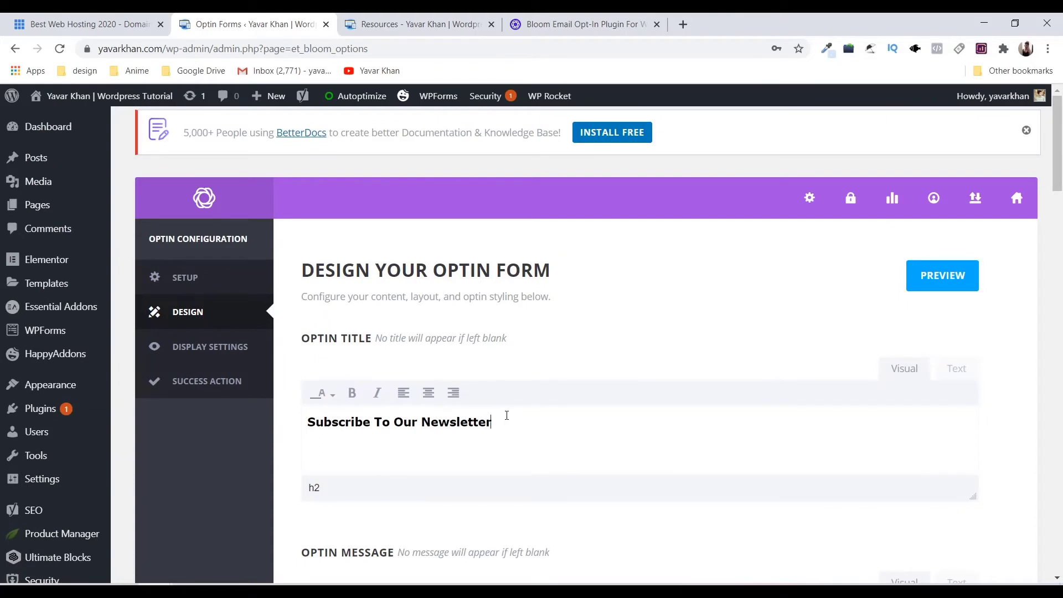
pyautogui.moveTo(507, 415); pyautogui.dragTo(422, 422)
pyautogui.press('BackSpace')
pyautogui.write('my websi')
pyautogui.click(930, 293)
pyautogui.moveTo(450, 250); pyautogui.dragTo(660, 237)
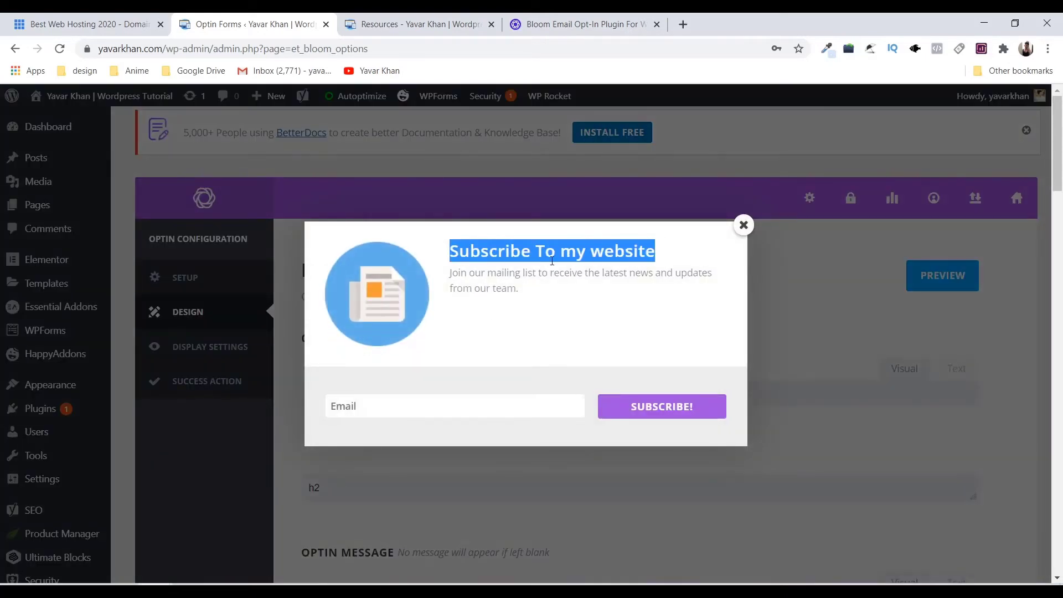
pyautogui.moveTo(450, 275); pyautogui.dragTo(535, 286)
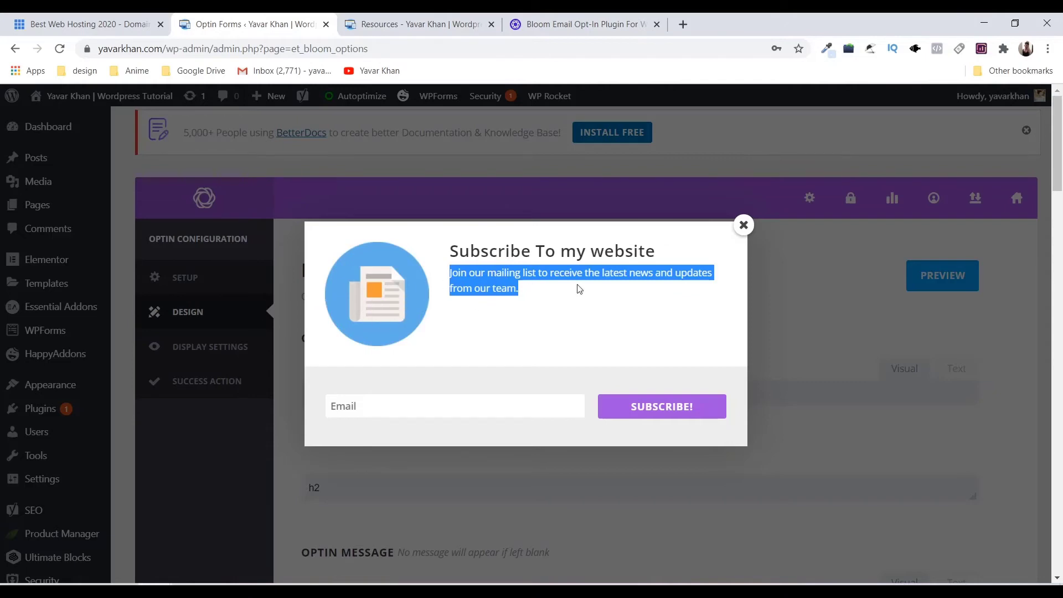
pyautogui.click(744, 225)
# - Set the optin's image orientation to No Image and preview the pop-up
pyautogui.scroll(-5, 394, 298)
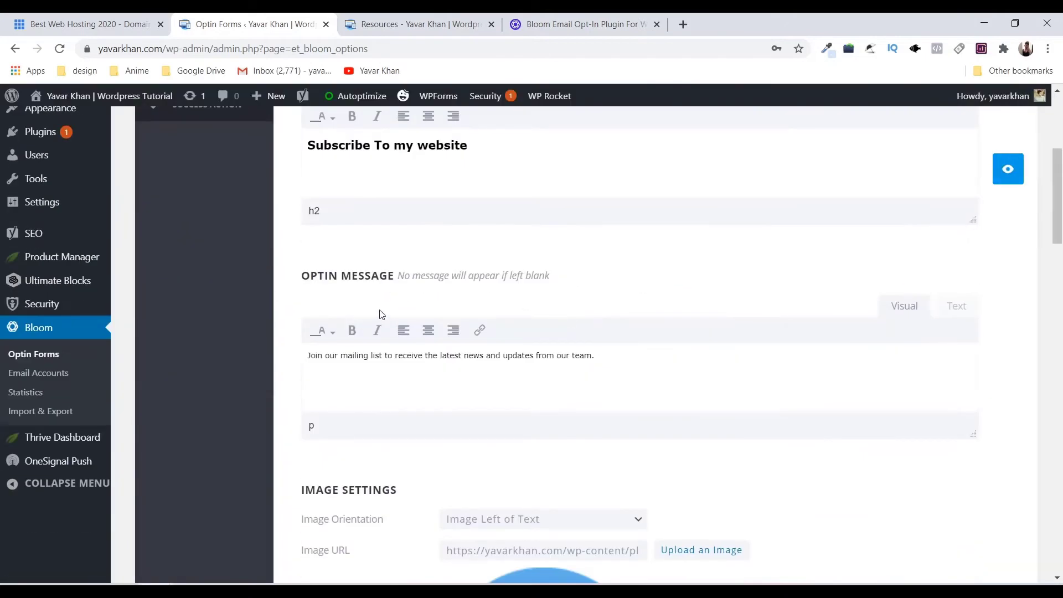
pyautogui.scroll(-5, 461, 250)
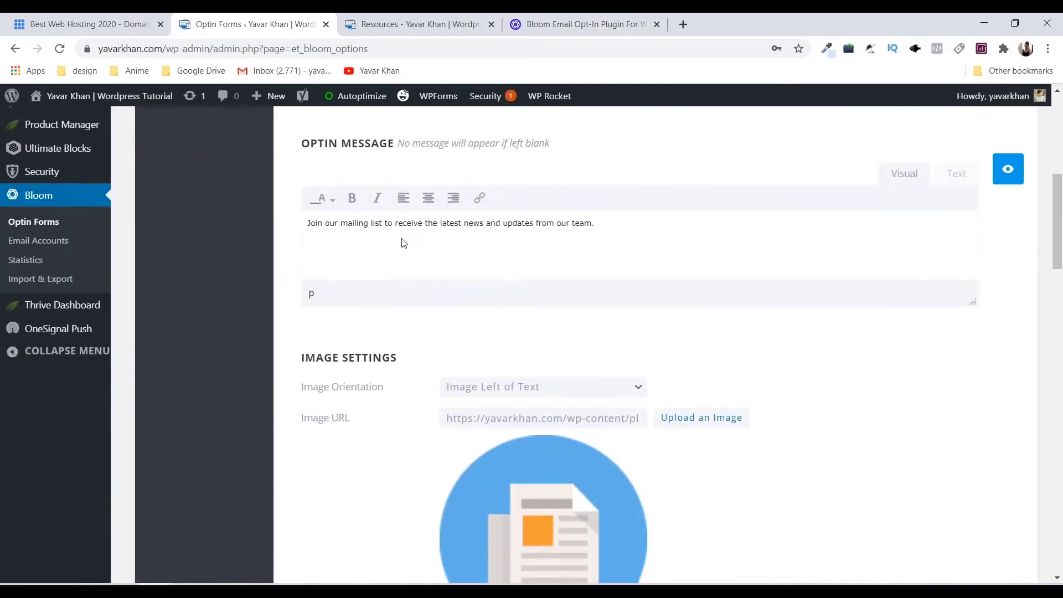
pyautogui.click(527, 243)
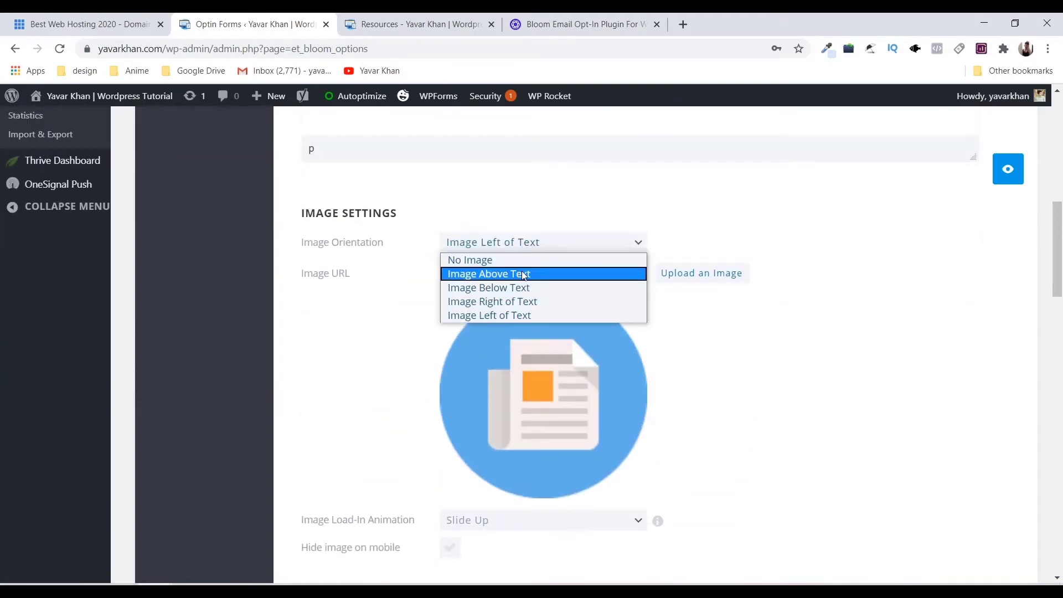
pyautogui.click(497, 259)
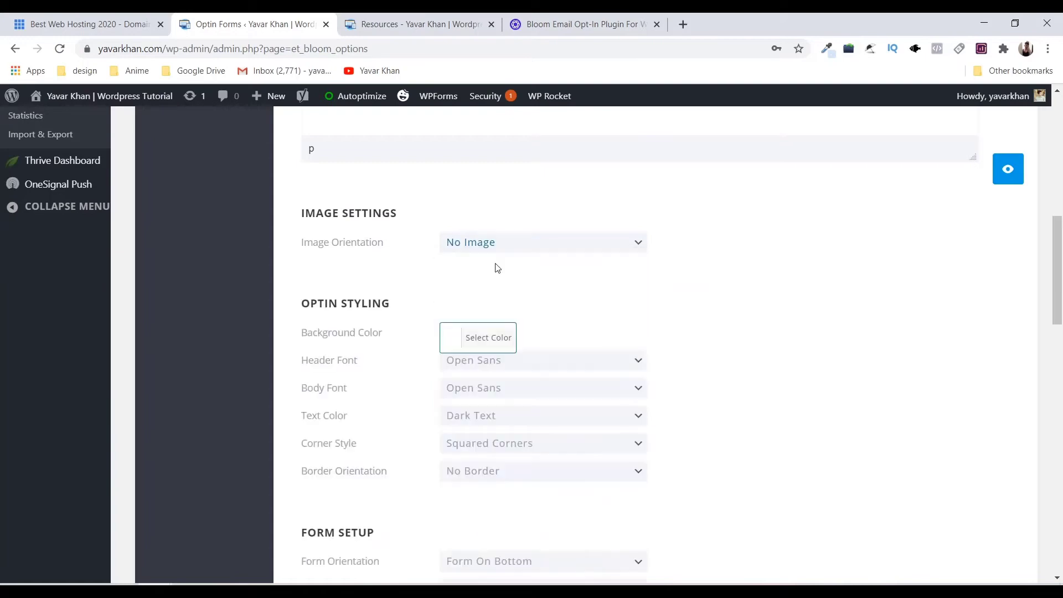
pyautogui.click(1009, 170)
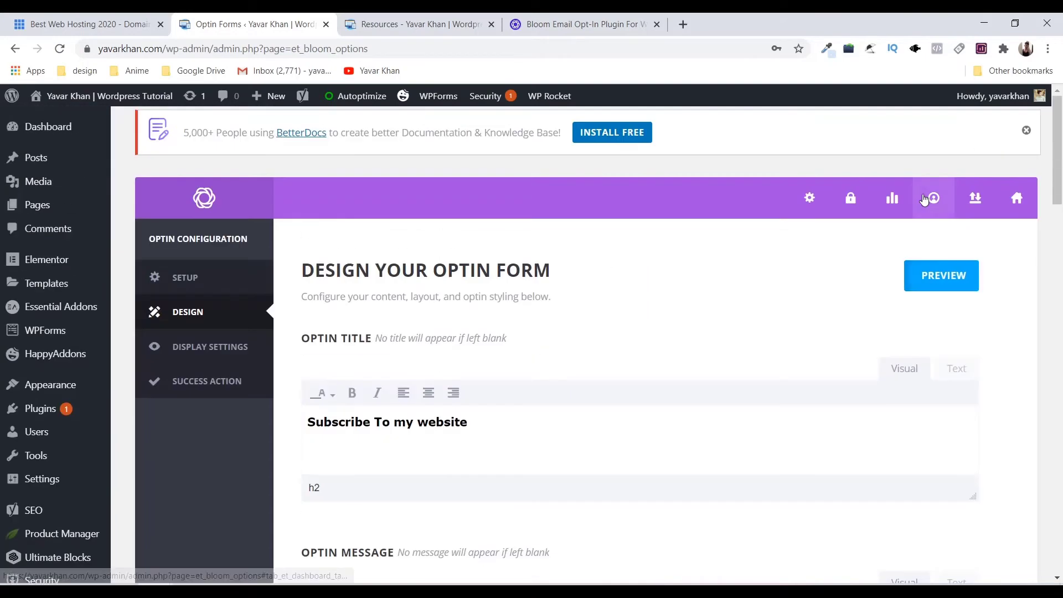
pyautogui.click(904, 283)
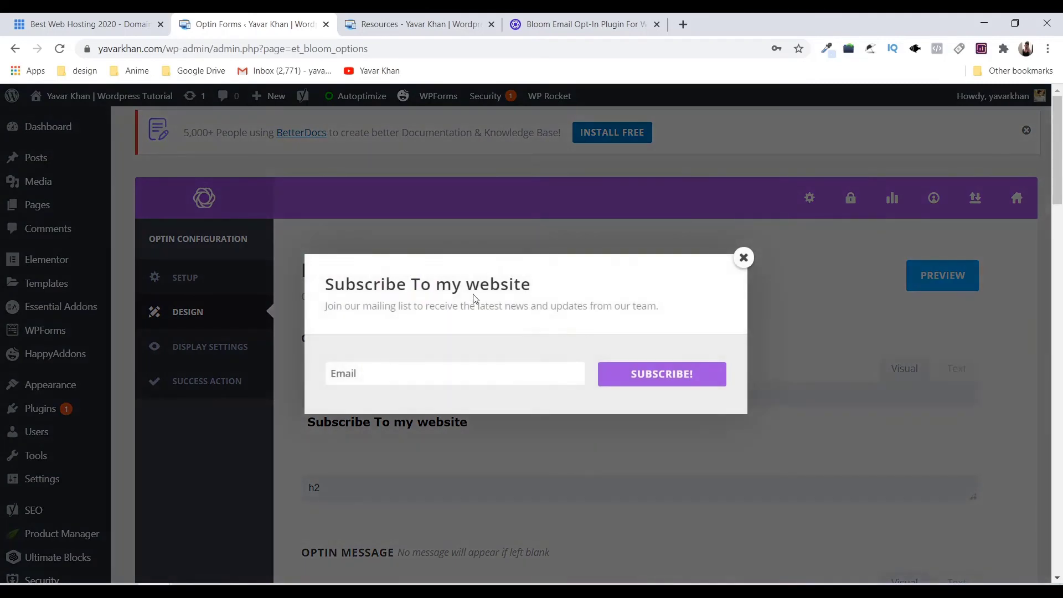
pyautogui.click(744, 258)
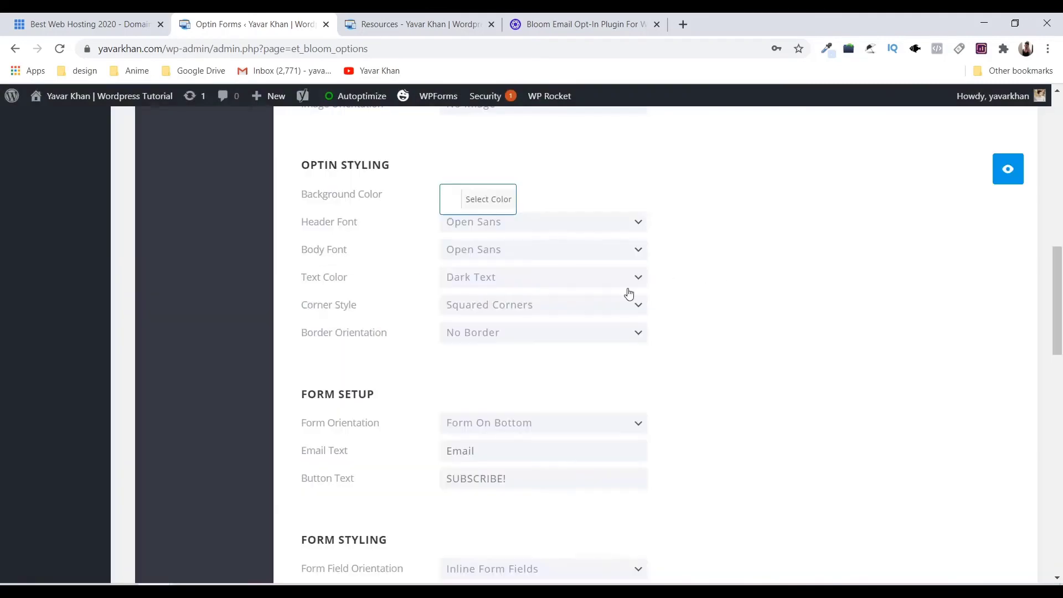
# - Set the form's button text to "access Now" and preview the pop-up
pyautogui.scroll(-5, 628, 292)
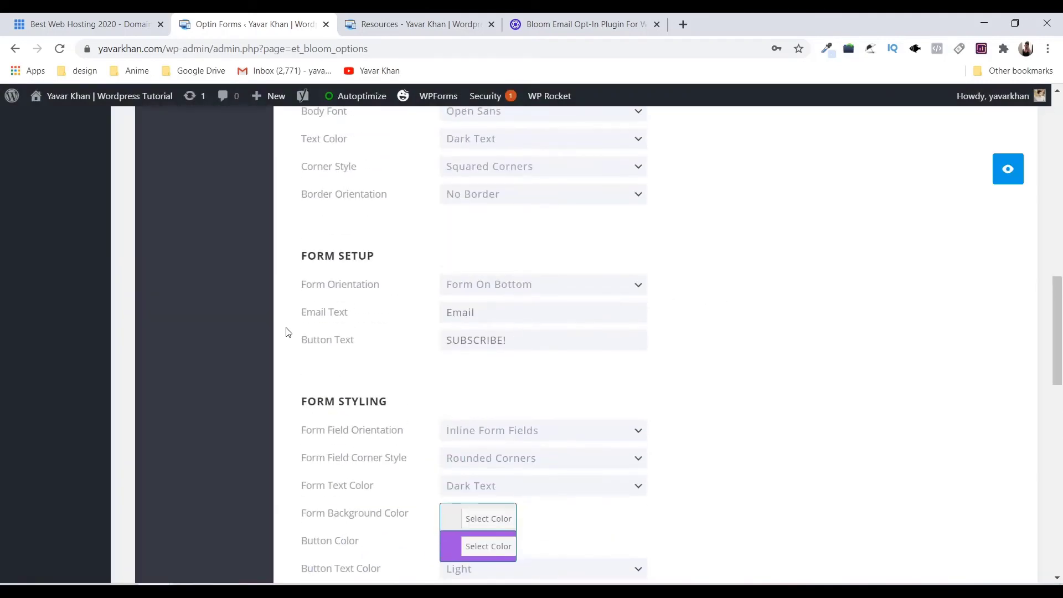
pyautogui.write('aceess')
pyautogui.hotkey('ctrl', 'a')
pyautogui.write('ac')
pyautogui.click(1008, 169)
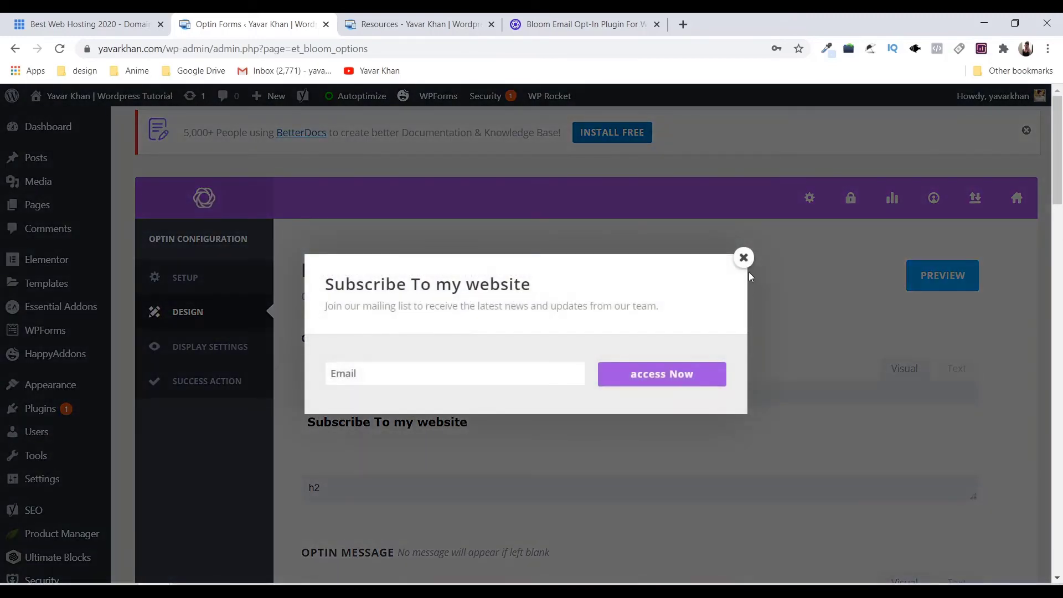
pyautogui.click(744, 257)
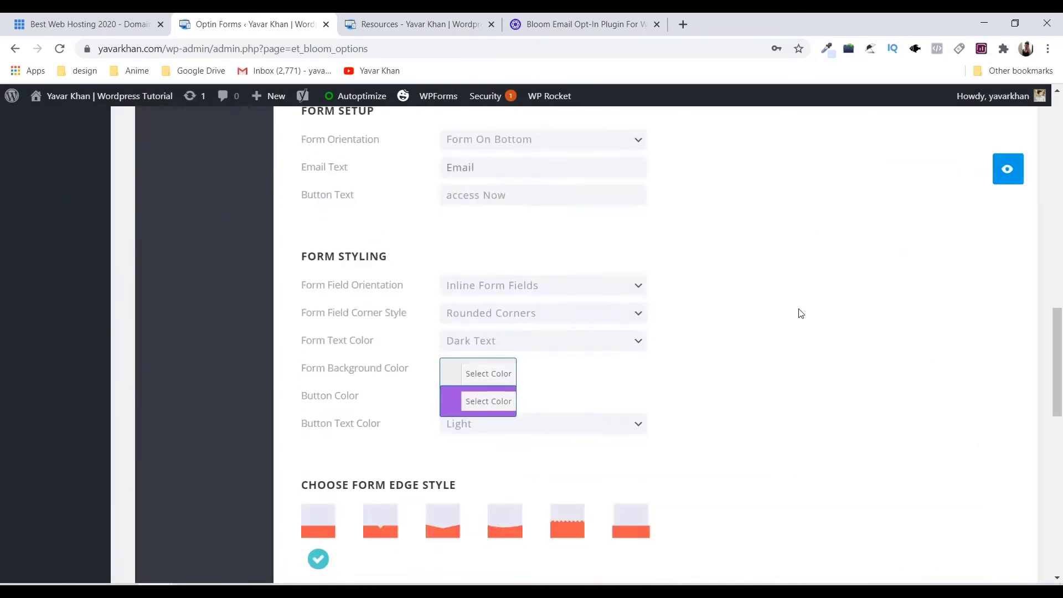
# - Proceed to the display settings and look through the pop-up's trigger and Display On options
pyautogui.scroll(-10, 797, 311)
pyautogui.click(880, 399)
pyautogui.scroll(-5, 422, 245)
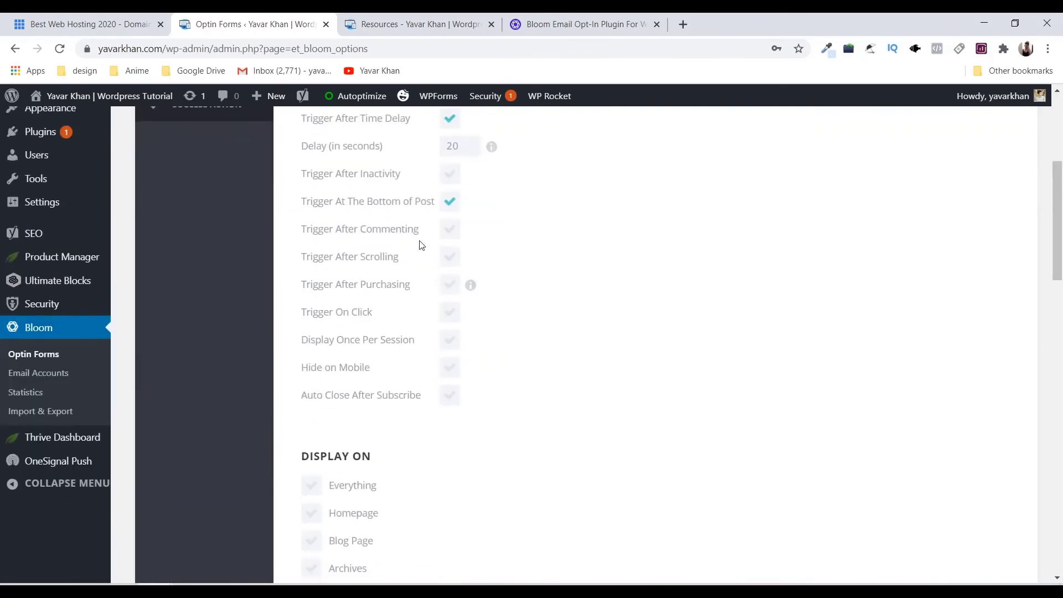
pyautogui.scroll(-5, 373, 225)
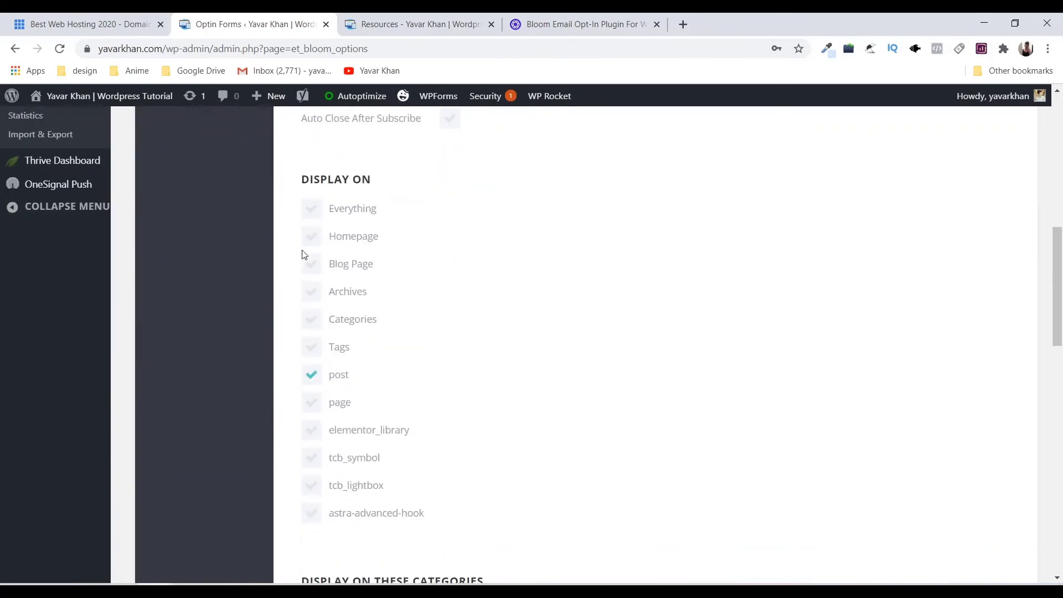
pyautogui.scroll(-7, 333, 393)
pyautogui.scroll(17, 373, 159)
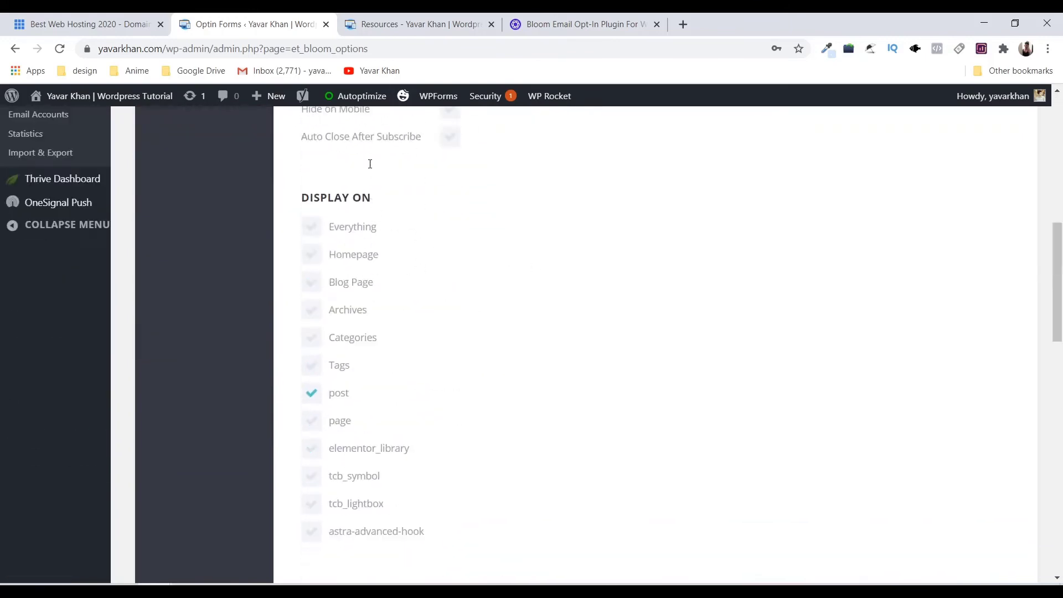